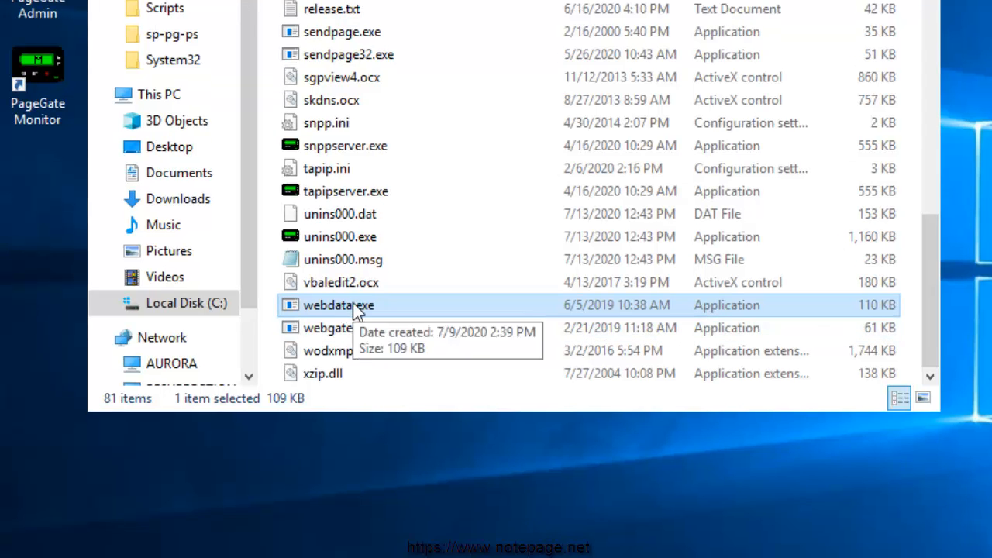
# Copy webdata.exe from the program folder into C:\inetpub\scripts and close the file window
pyautogui.rightClick(352, 306)
pyautogui.click(419, 549)
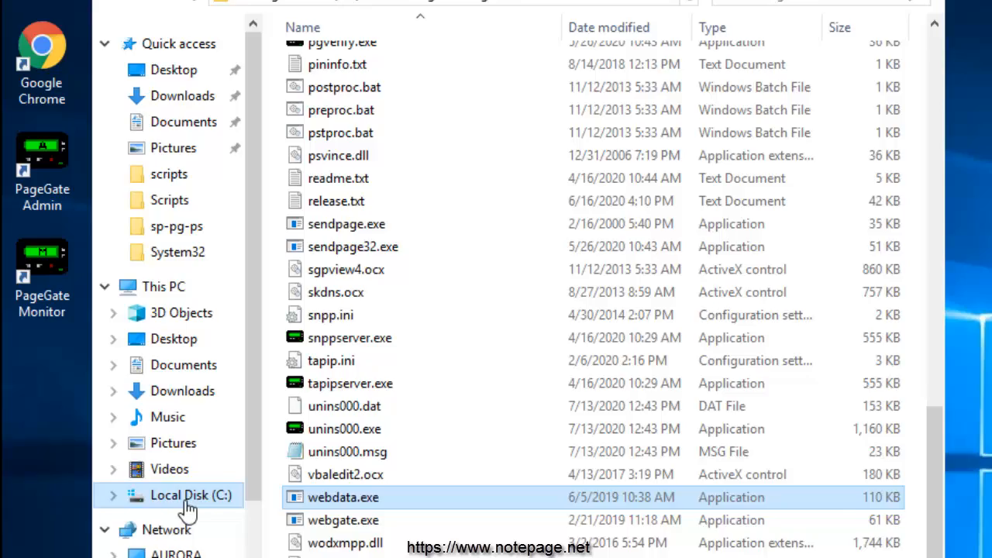
pyautogui.click(190, 500)
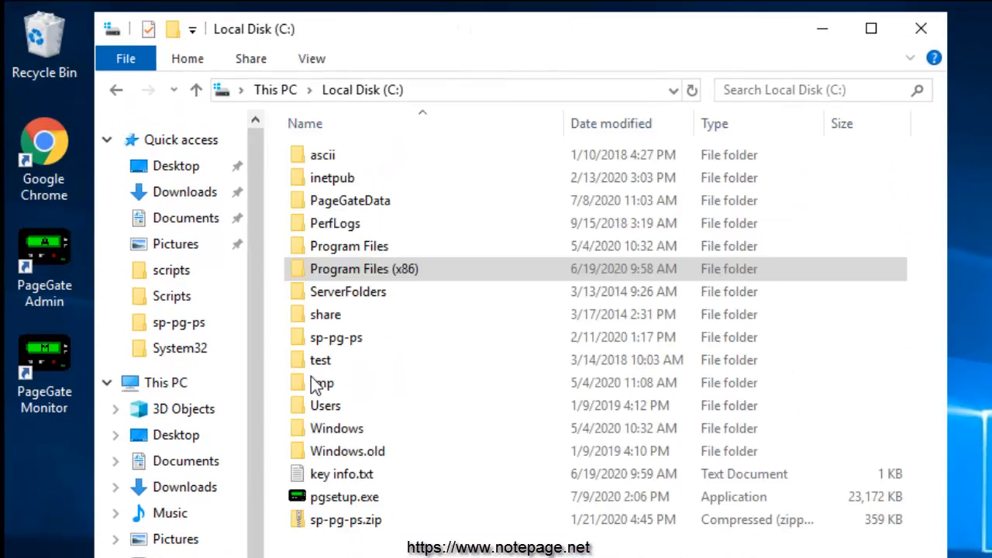
pyautogui.doubleClick(346, 168)
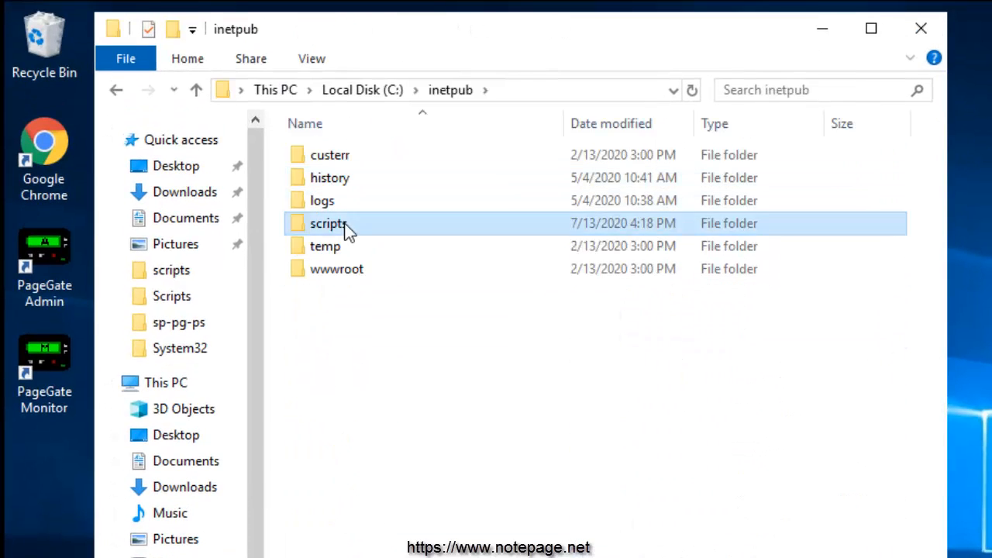
pyautogui.doubleClick(347, 224)
pyautogui.hotkey('ctrl', 'v')
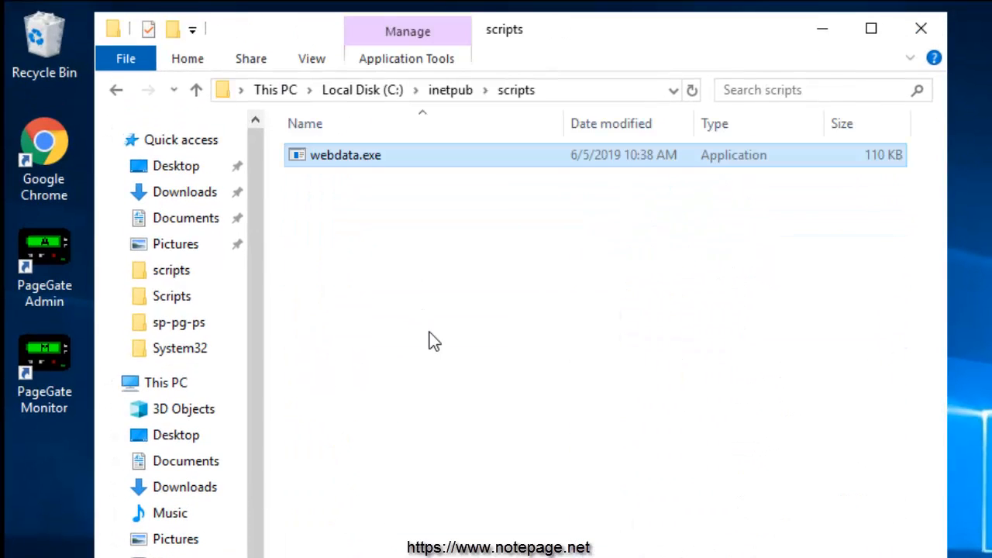
pyautogui.click(916, 36)
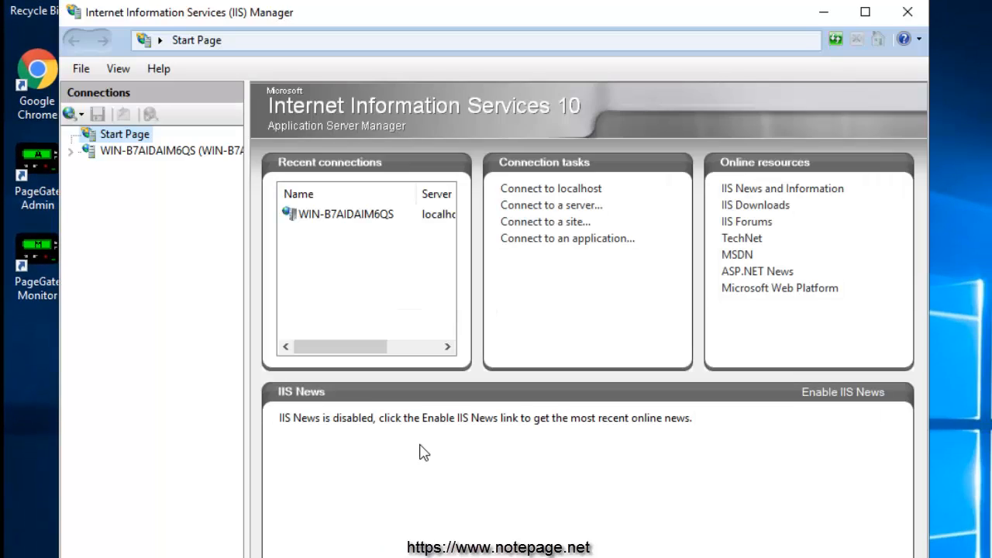
# In IIS Manager, enable the Execute permission for the server's CGI-exe handler mapping
pyautogui.click(172, 149)
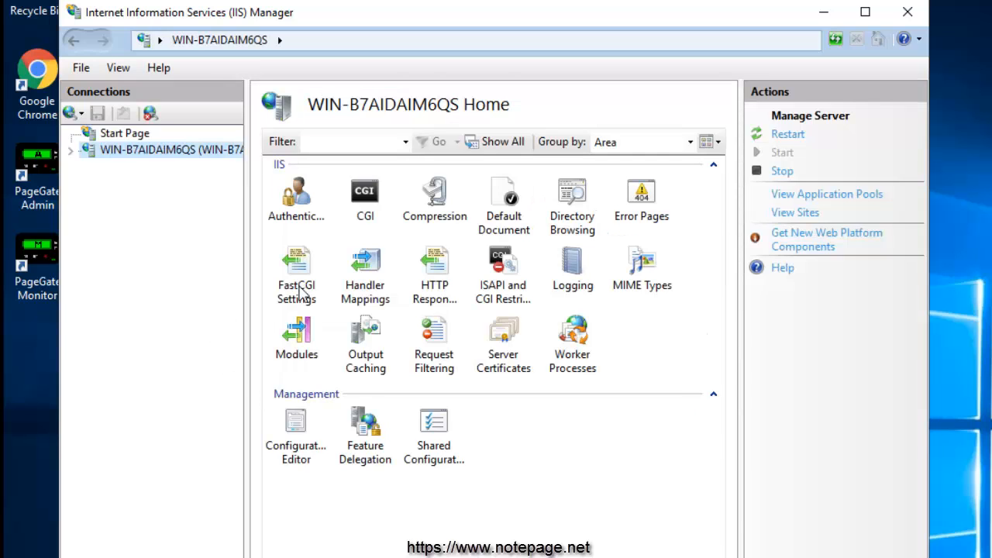
pyautogui.doubleClick(370, 284)
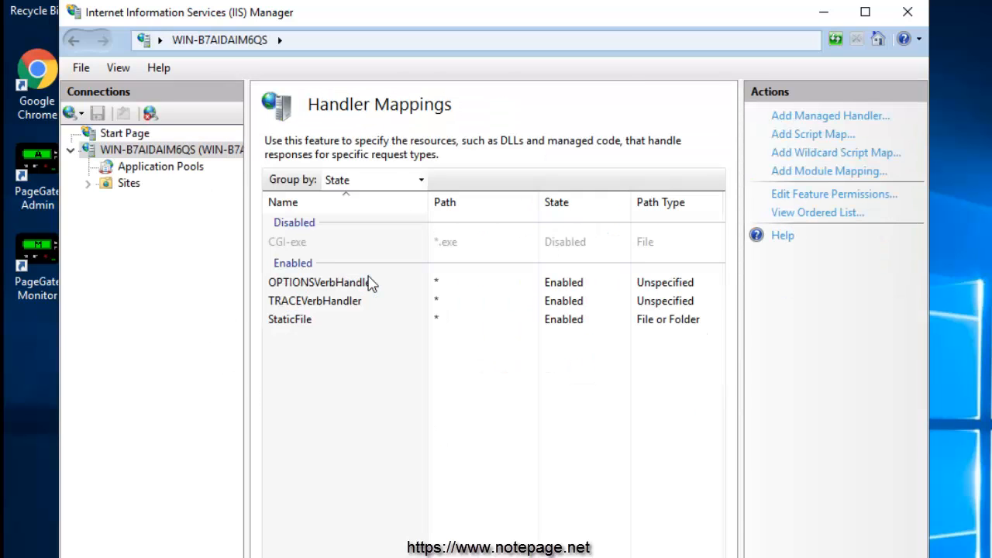
pyautogui.click(305, 243)
pyautogui.rightClick(307, 242)
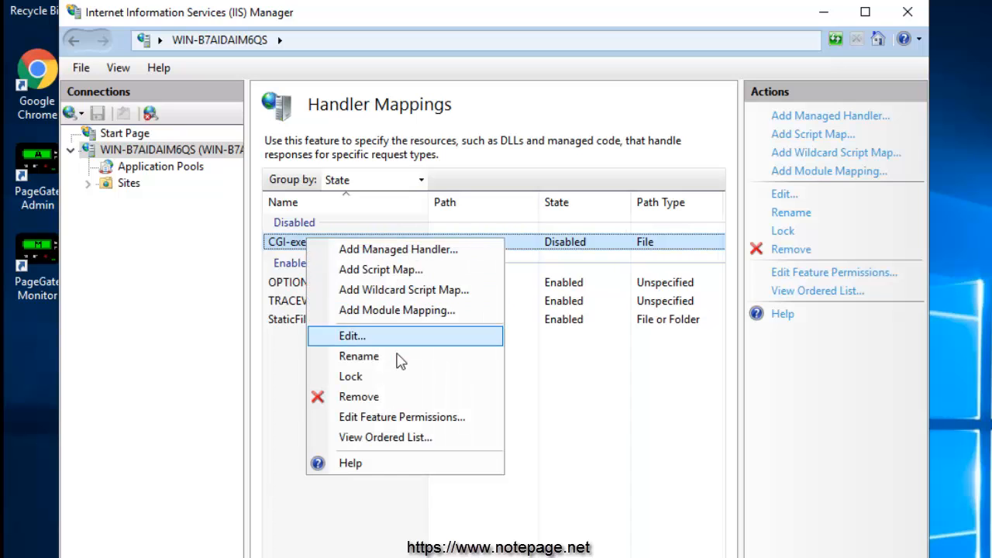
pyautogui.click(430, 419)
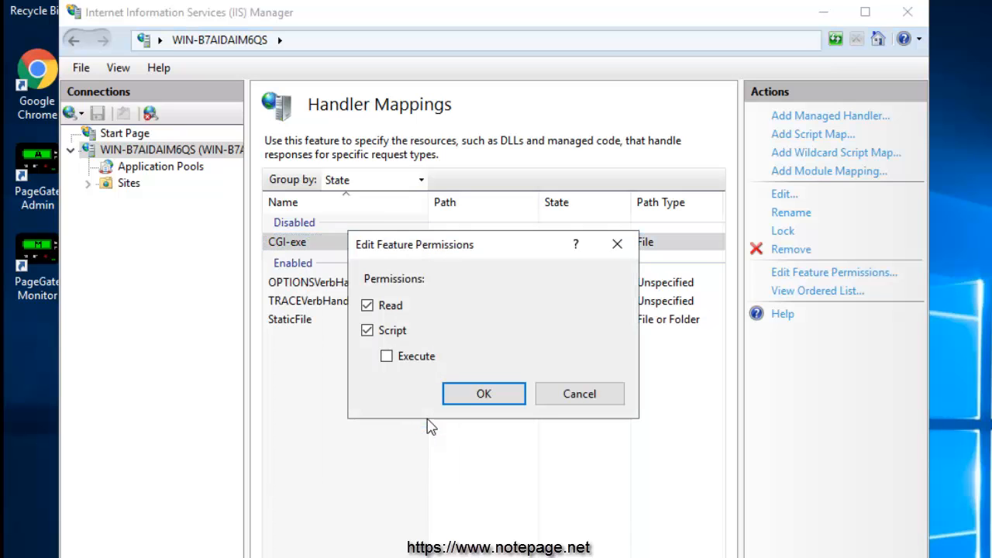
pyautogui.click(387, 357)
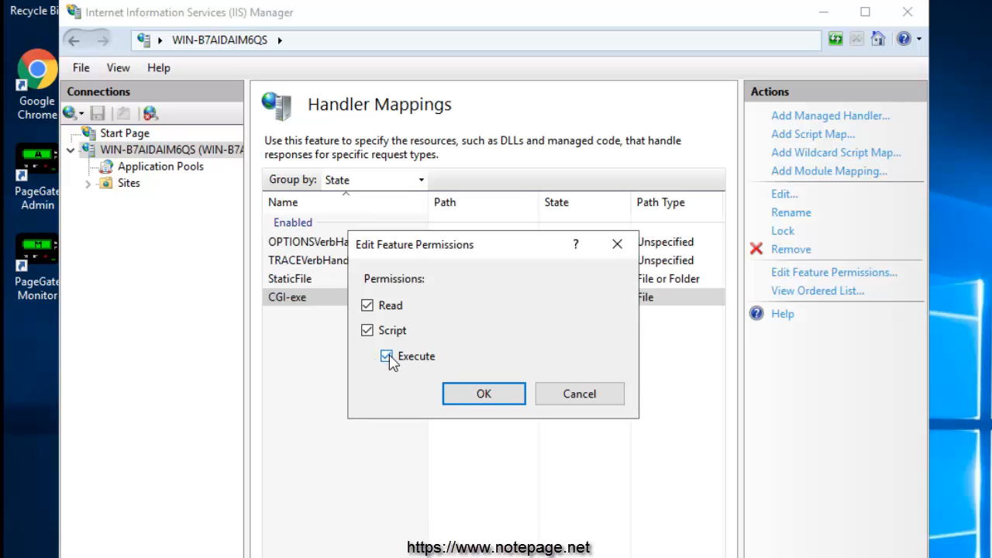
pyautogui.click(491, 394)
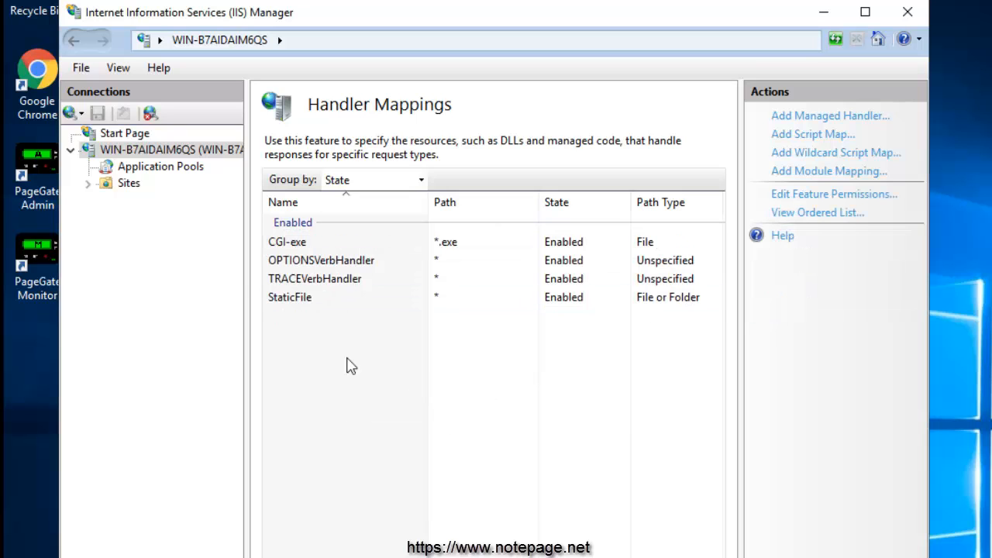
# Start a new ISAPI and CGI restriction on the server with the path C:\inetpub\scripts\webdata.exe
pyautogui.click(165, 151)
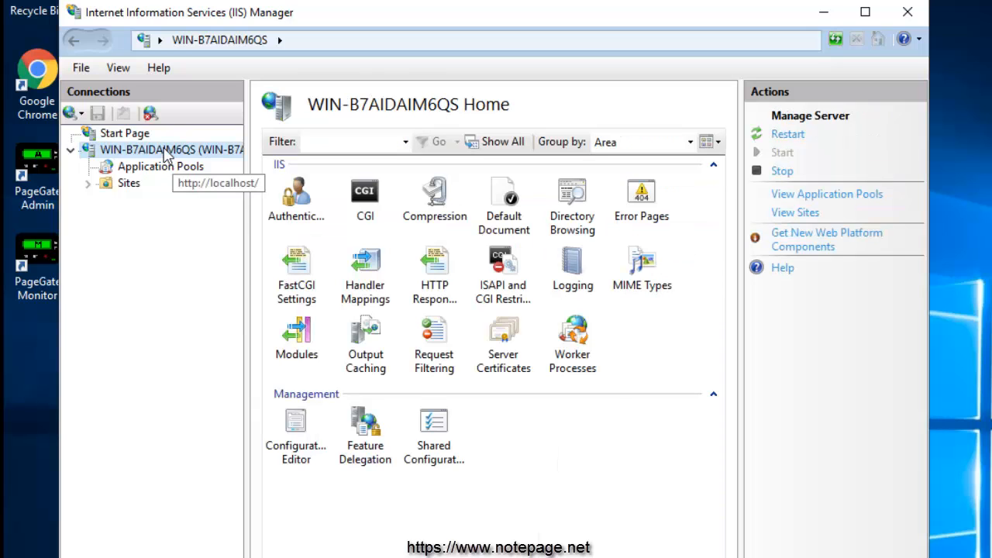
pyautogui.click(500, 275)
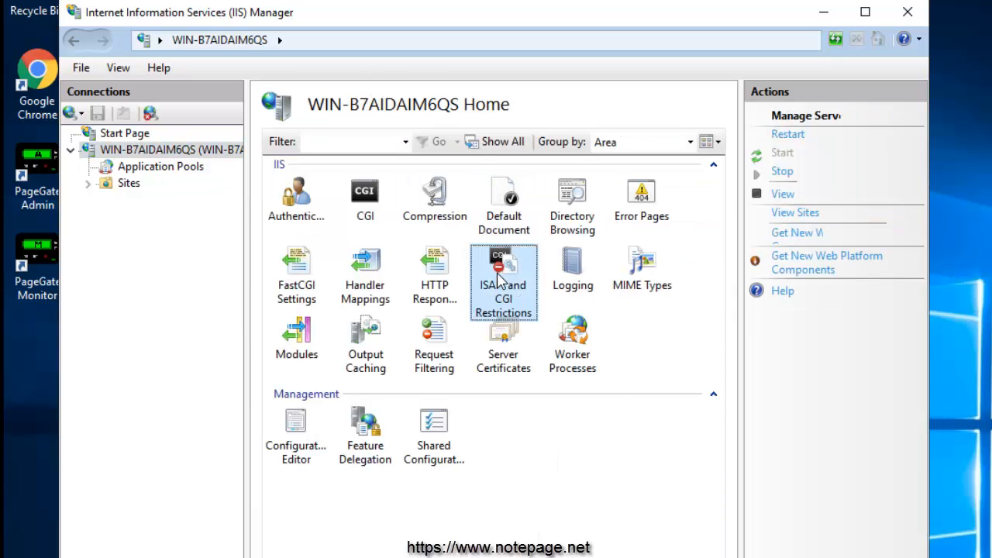
pyautogui.doubleClick(500, 280)
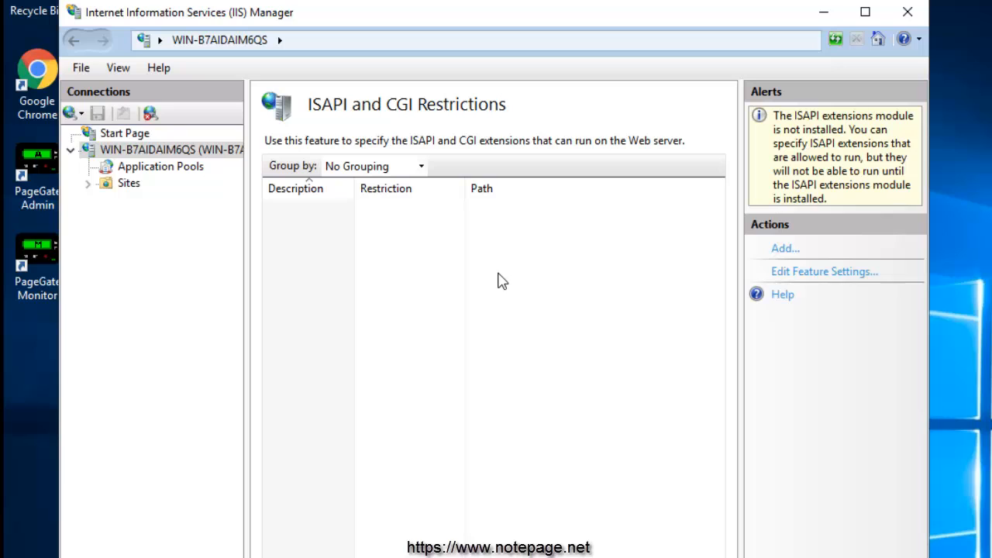
pyautogui.rightClick(346, 228)
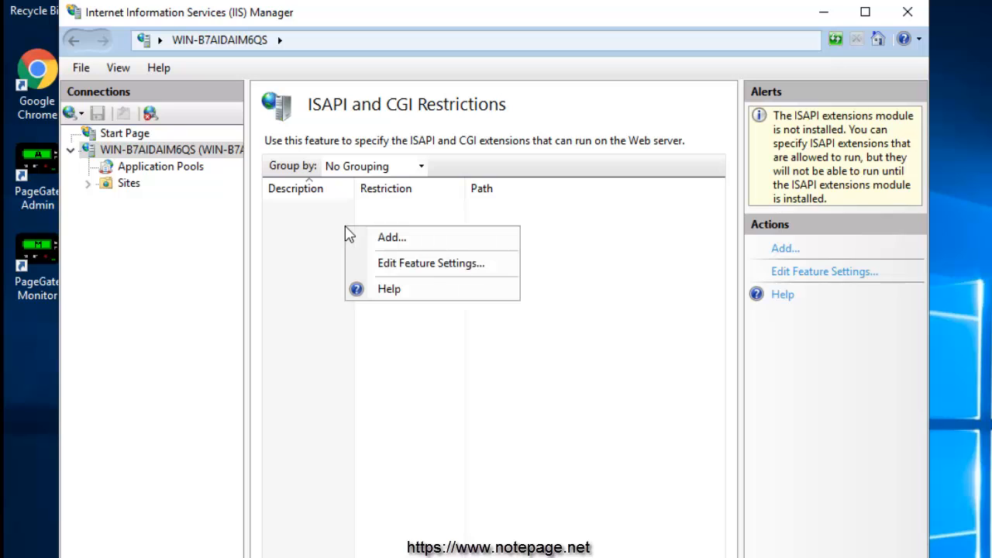
pyautogui.click(418, 242)
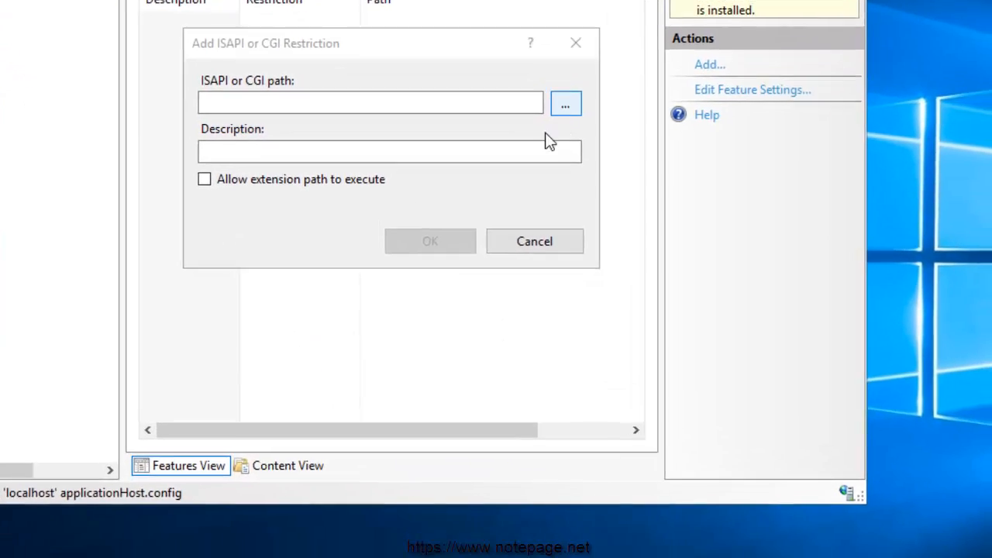
pyautogui.click(565, 103)
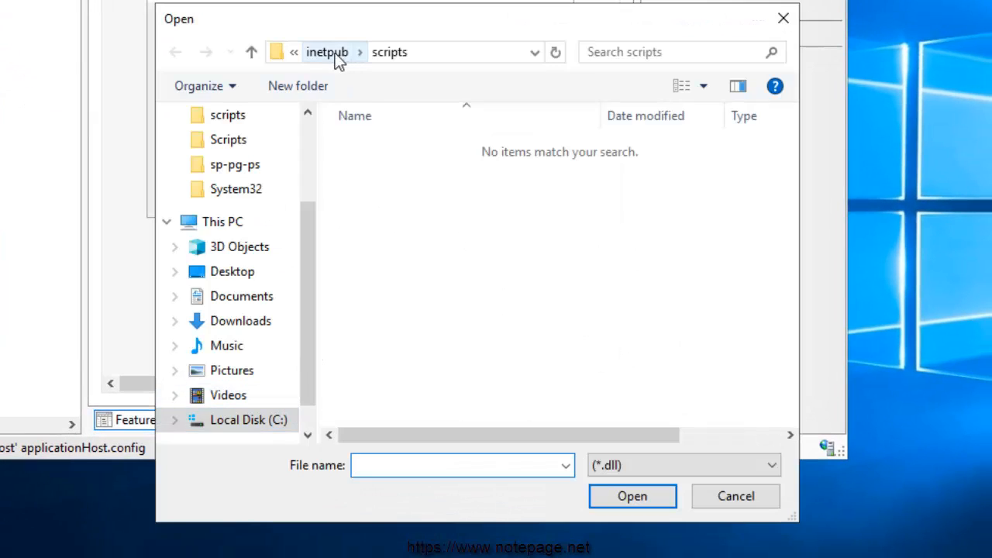
pyautogui.click(432, 51)
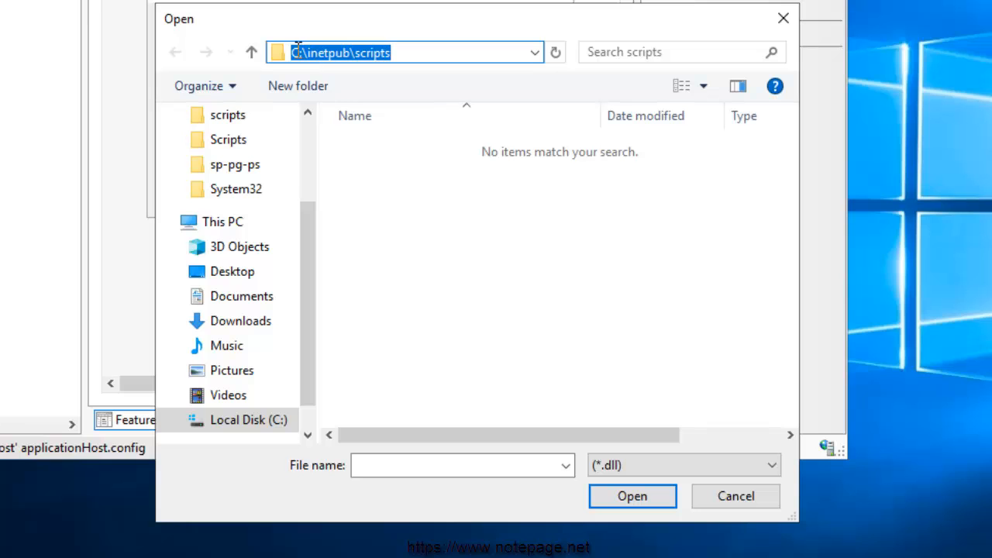
pyautogui.click(631, 473)
pyautogui.click(607, 502)
pyautogui.doubleClick(414, 148)
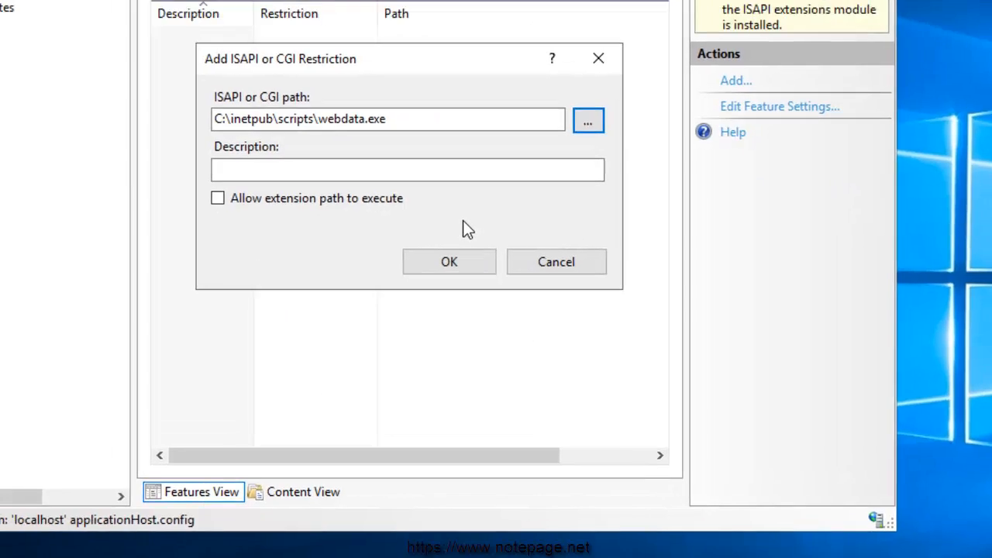
# Describe the restriction as "PageGate's Webdata API", allow its extension path to execute, and confirm it
pyautogui.click(367, 279)
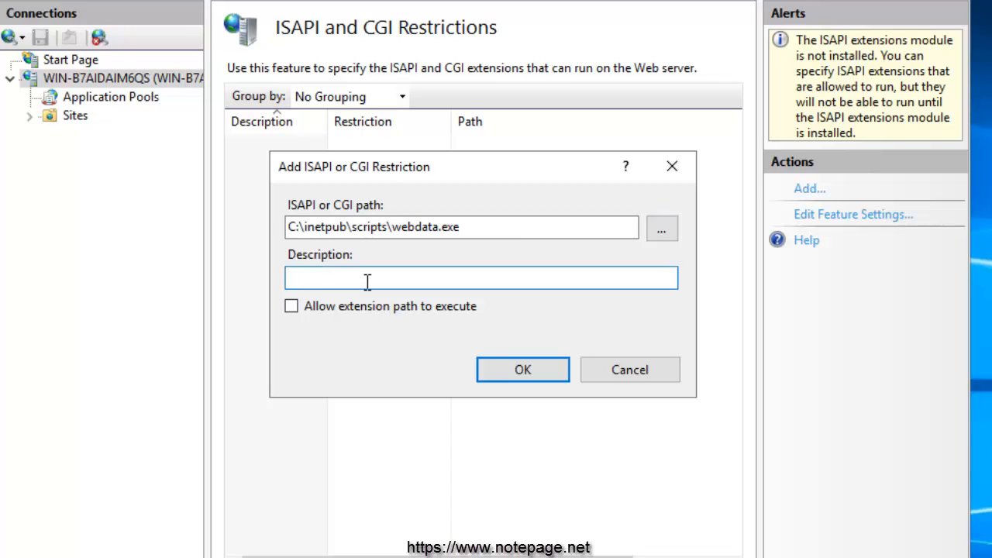
pyautogui.write("PageGate's Webdata API")
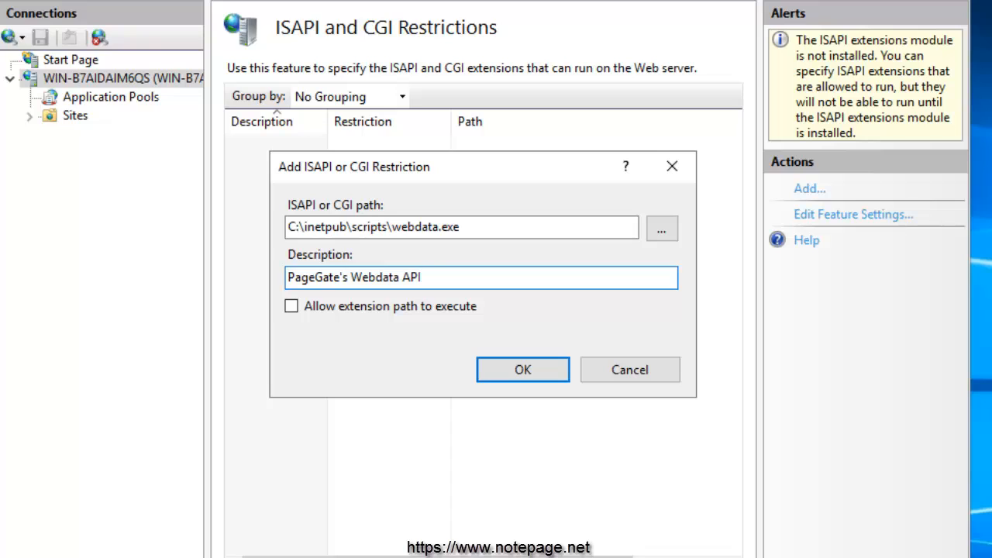
pyautogui.click(292, 306)
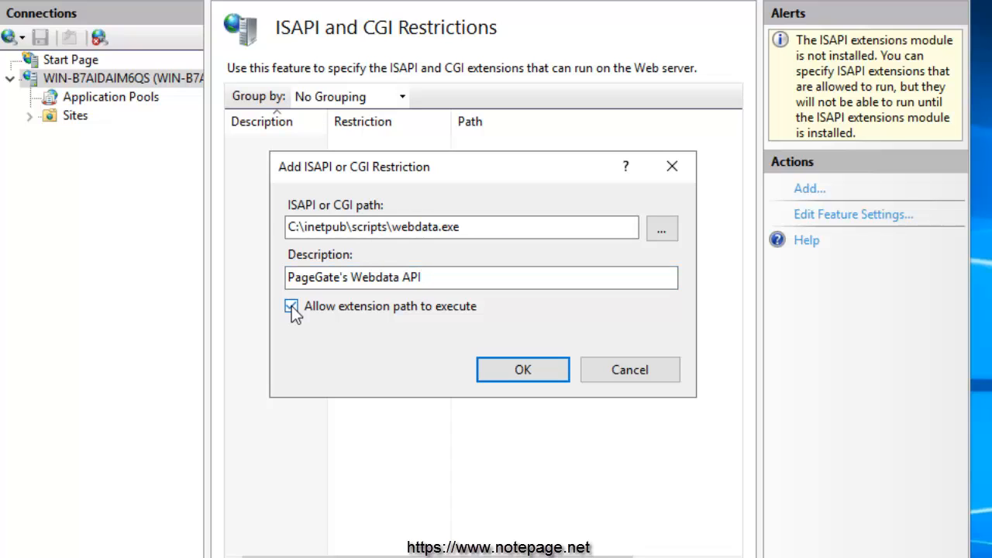
pyautogui.click(521, 371)
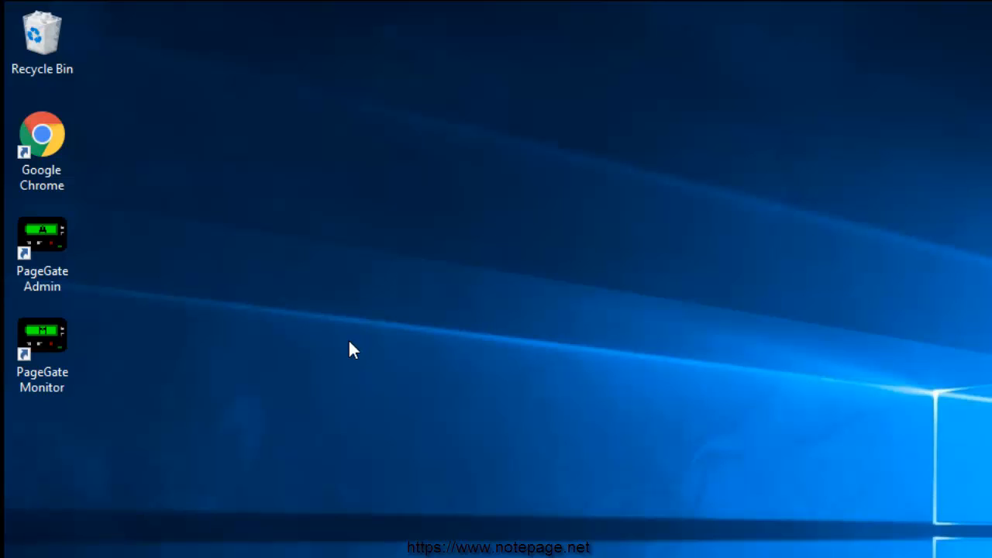
# Switch to PageGate Admin and open the Advanced Polling file list in the GetAscii interface settings
pyautogui.rightClick(59, 254)
pyautogui.click(150, 305)
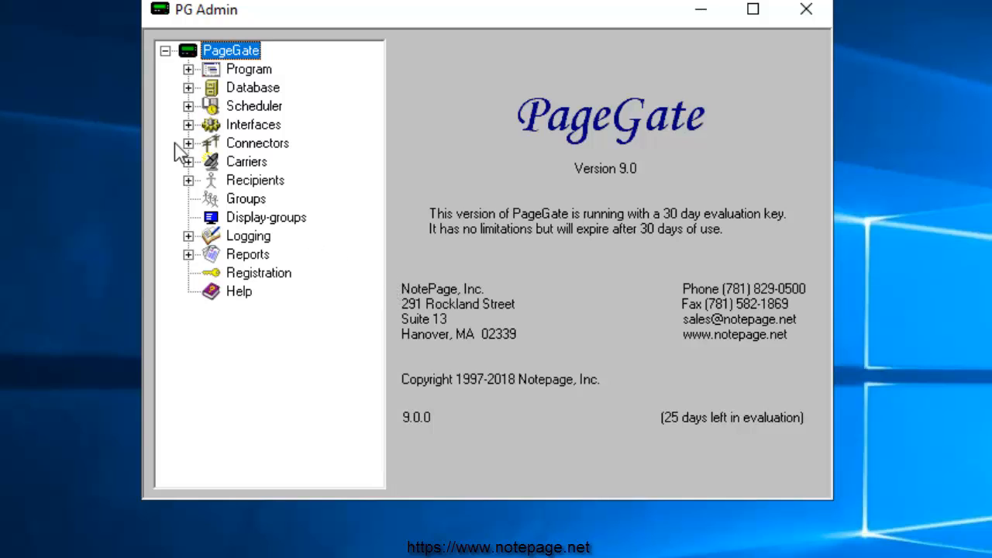
pyautogui.click(187, 125)
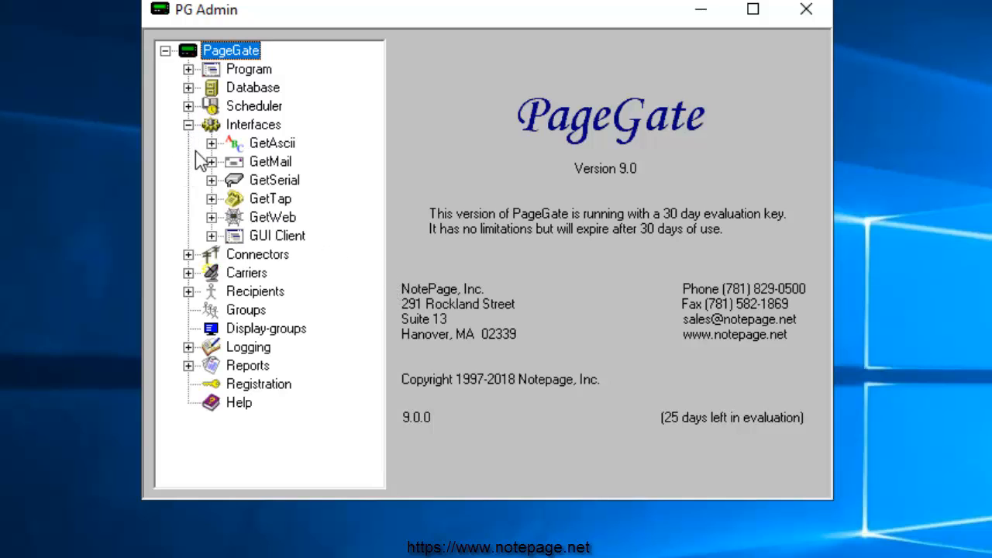
pyautogui.click(211, 144)
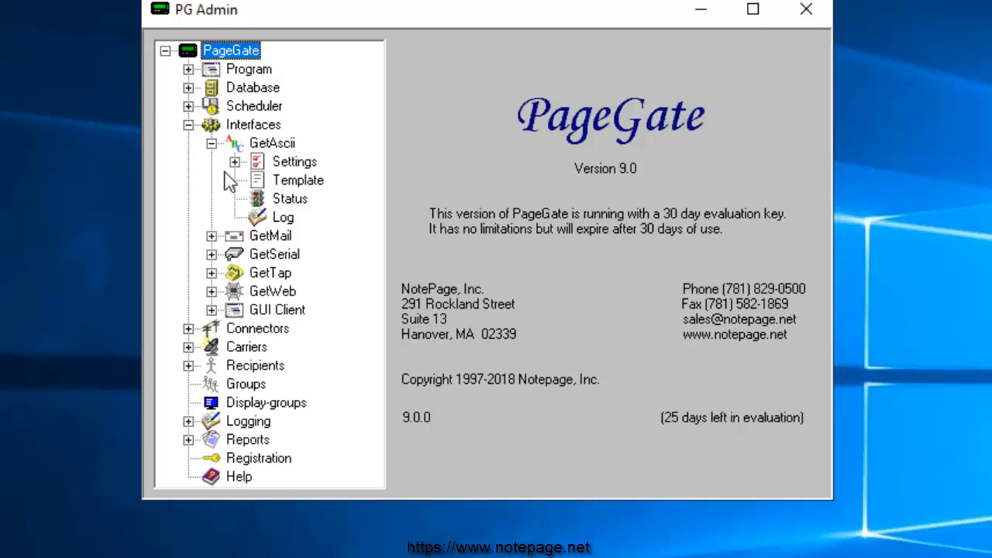
pyautogui.click(234, 162)
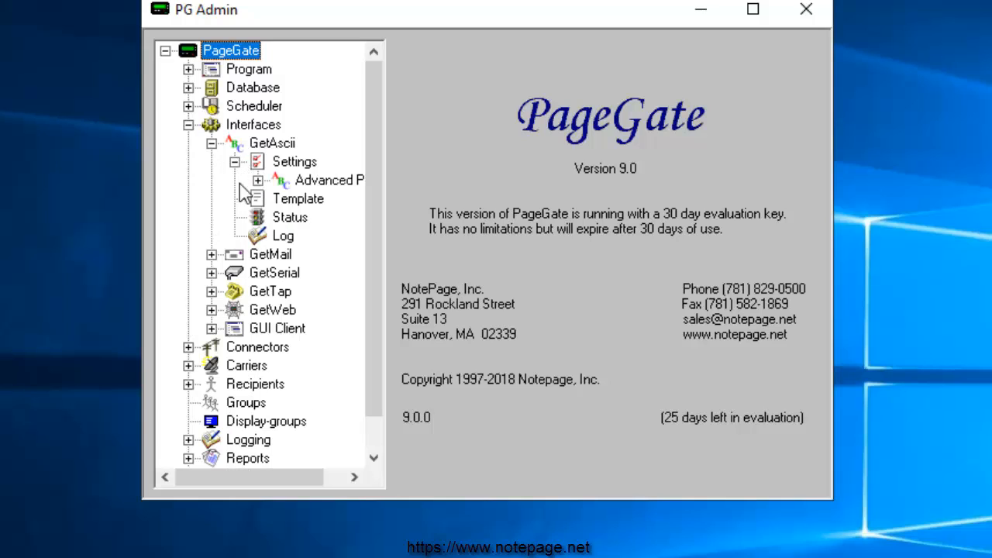
pyautogui.click(257, 180)
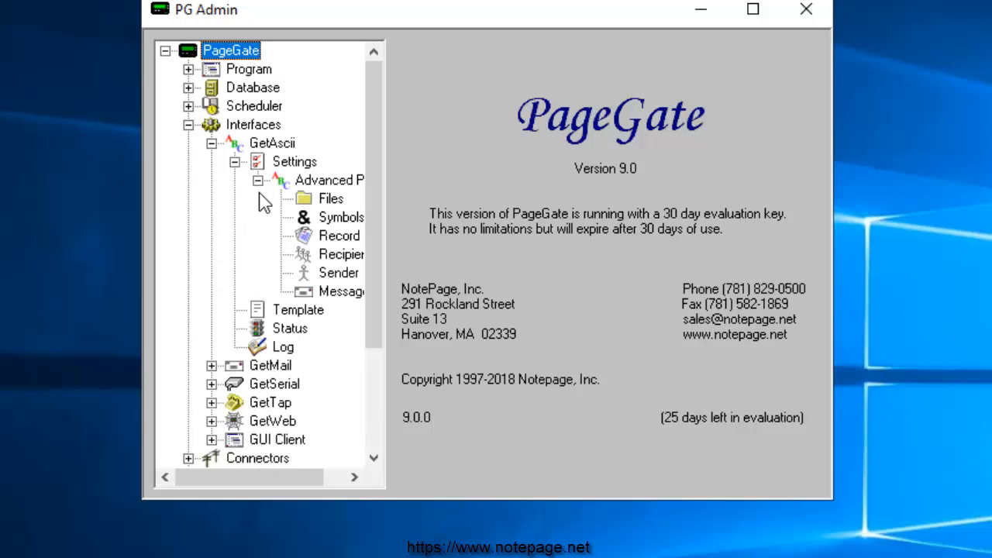
pyautogui.moveTo(833, 321); pyautogui.dragTo(906, 317)
pyautogui.click(329, 200)
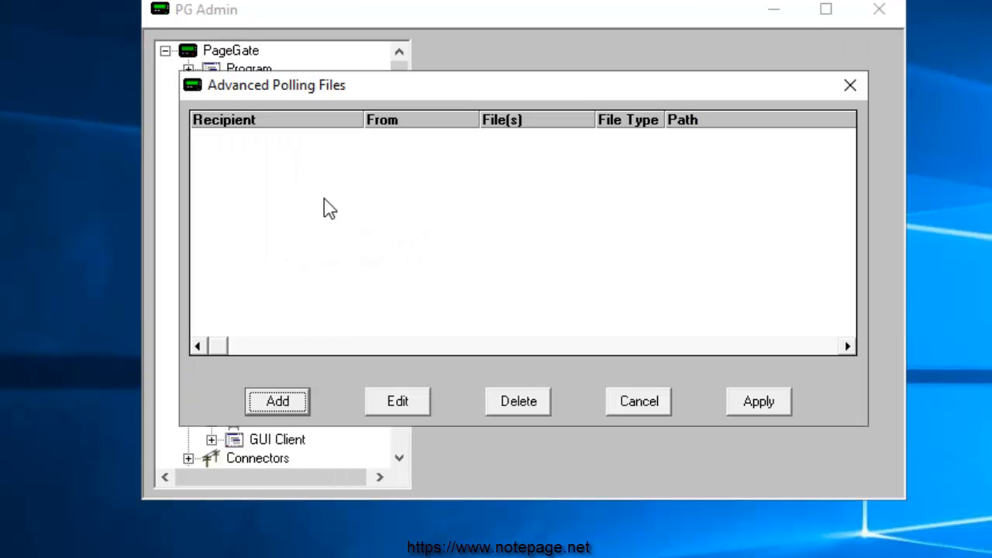
# Start a new polling entry that picks up files matching *.asc
pyautogui.click(278, 403)
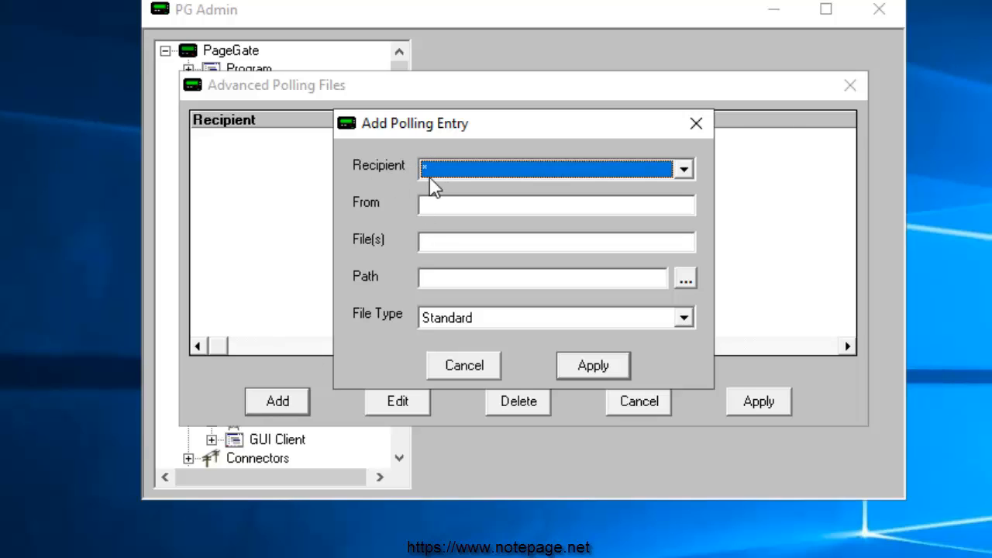
pyautogui.click(441, 243)
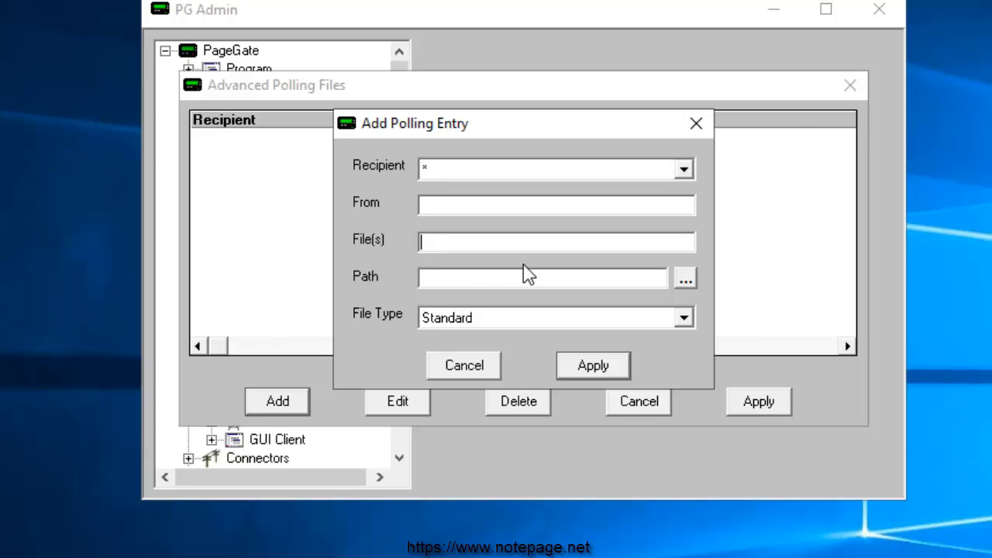
pyautogui.write('*.asc')
# Set the polling entry's path to the C:\inetpub\scripts\ folder
pyautogui.click(463, 281)
pyautogui.click(688, 279)
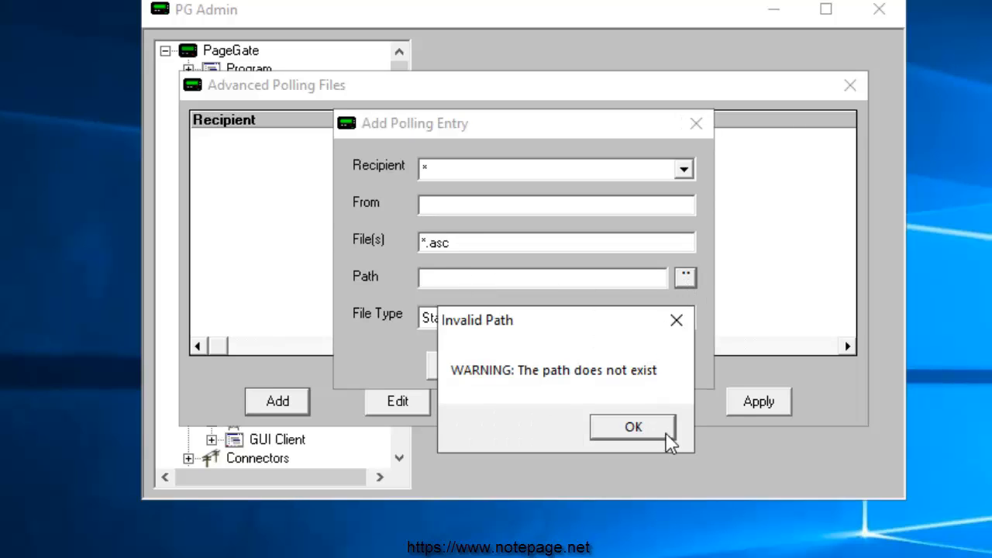
pyautogui.click(667, 433)
pyautogui.click(685, 277)
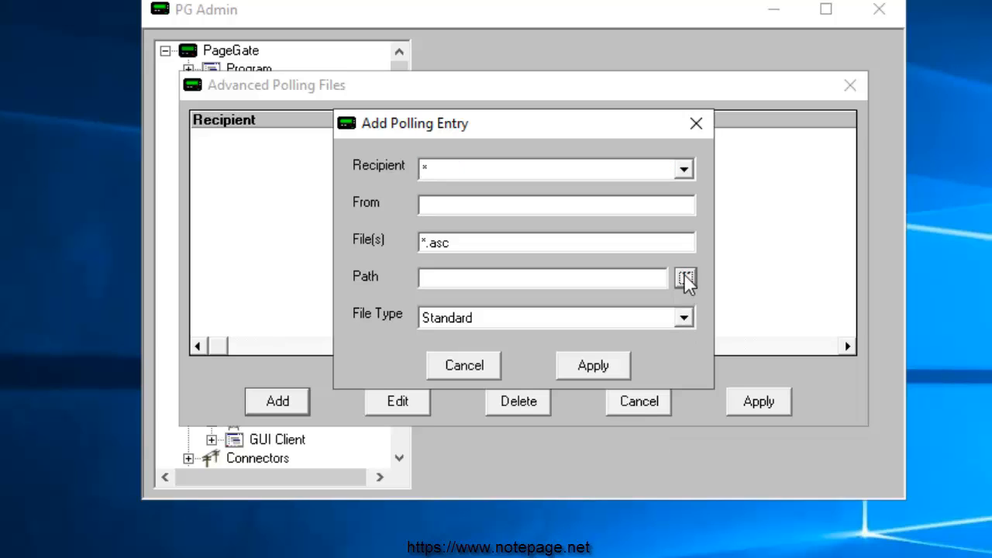
pyautogui.click(473, 376)
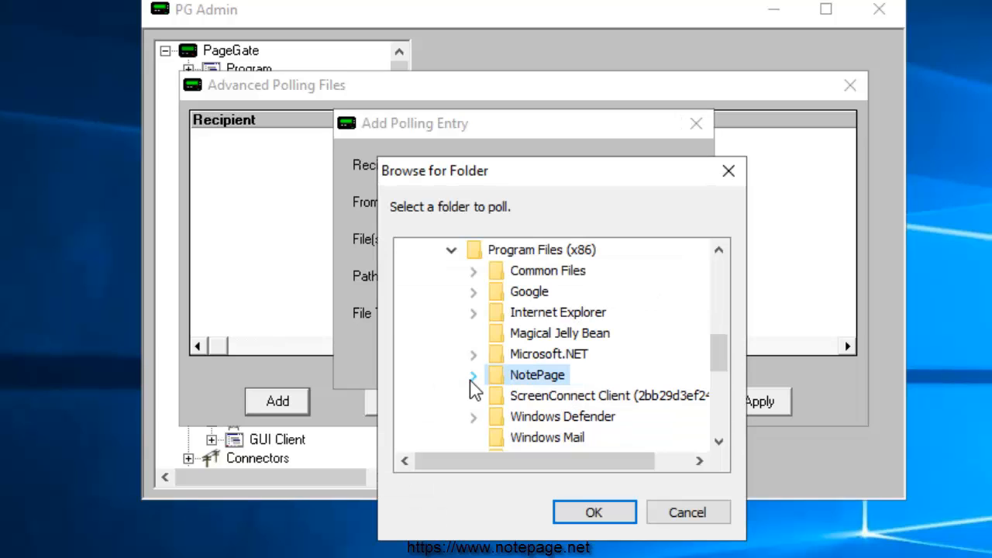
pyautogui.press('Left')
pyautogui.press('Left')
pyautogui.press('Left')
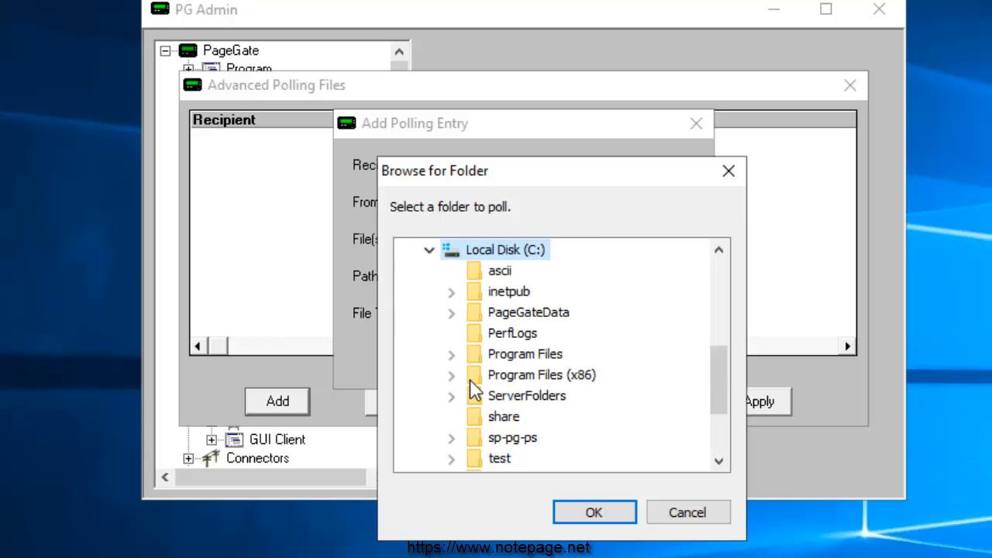
pyautogui.press('Down')
pyautogui.press('Down')
pyautogui.press('Right')
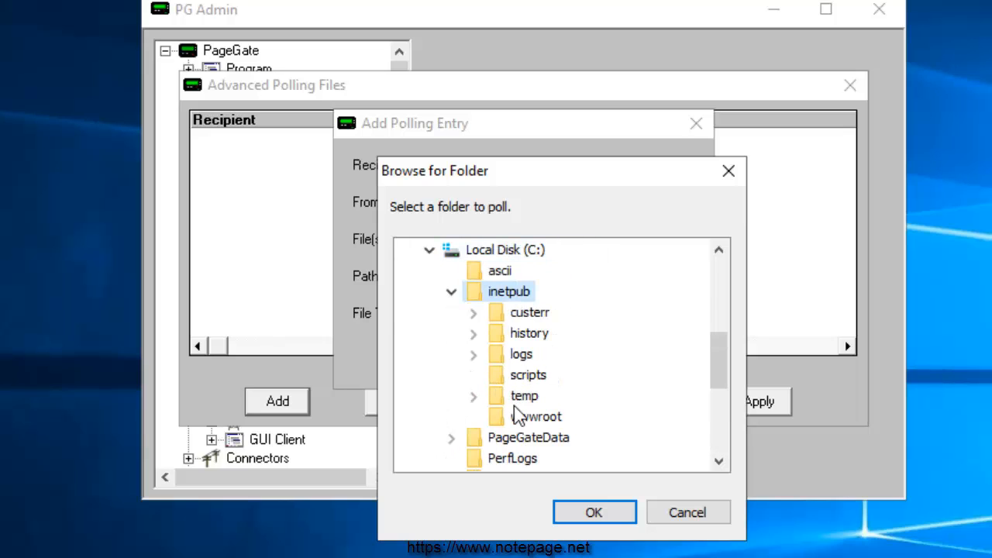
pyautogui.click(527, 376)
pyautogui.click(594, 511)
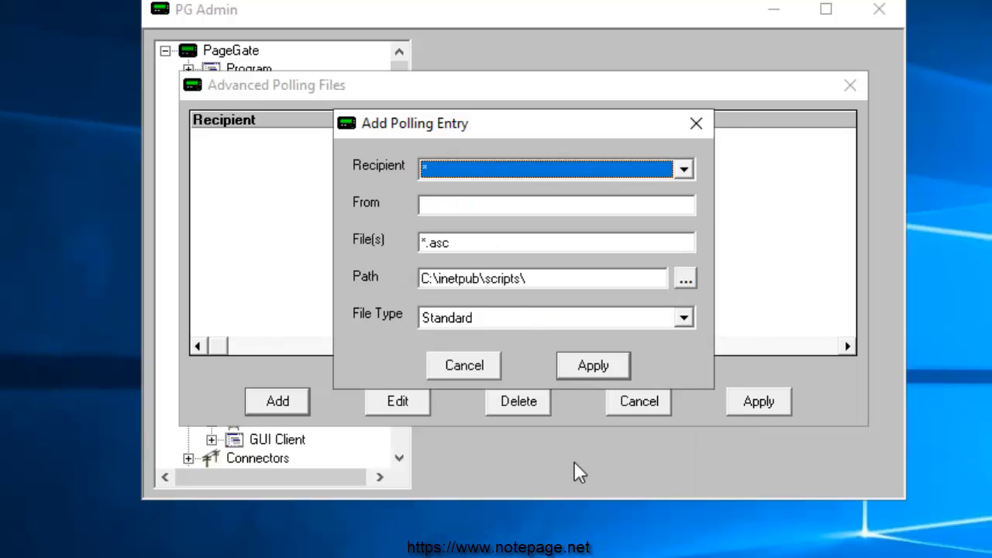
# Set the polling entry's file type to Custom, then apply the entry and the Advanced Polling file list
pyautogui.click(528, 317)
pyautogui.click(517, 356)
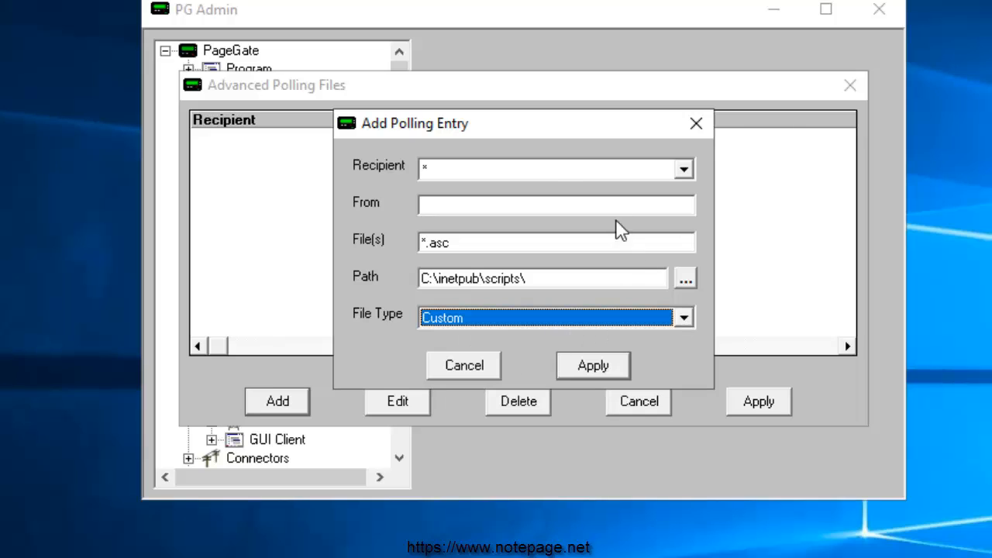
pyautogui.click(574, 365)
pyautogui.click(764, 401)
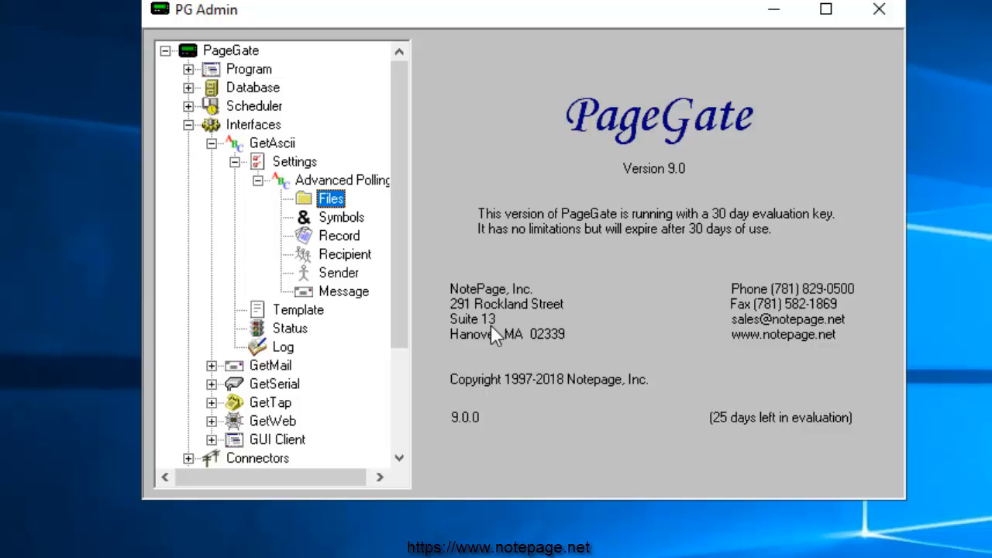
# View the Record settings of GetAscii's Advanced Polling and open its Recipient settings
pyautogui.click(347, 237)
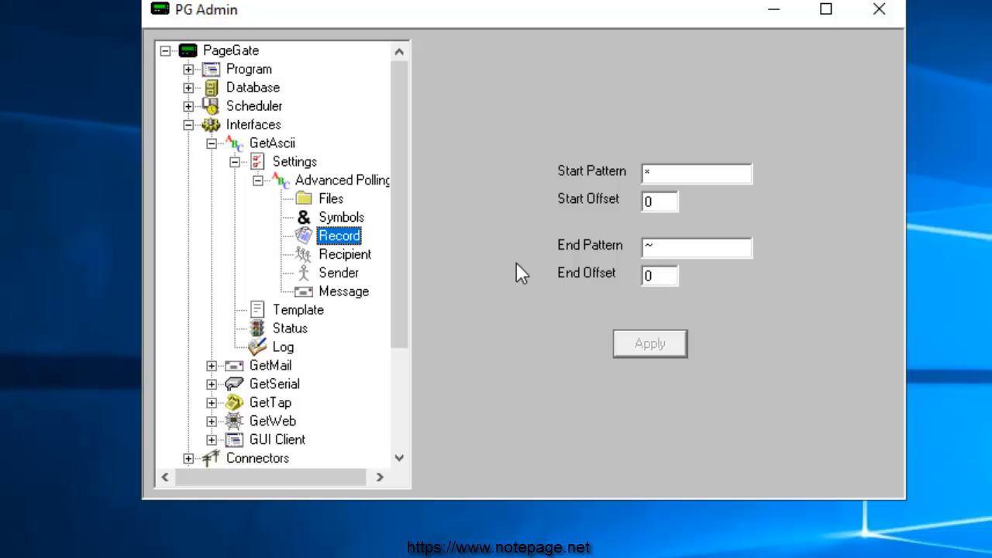
pyautogui.click(359, 259)
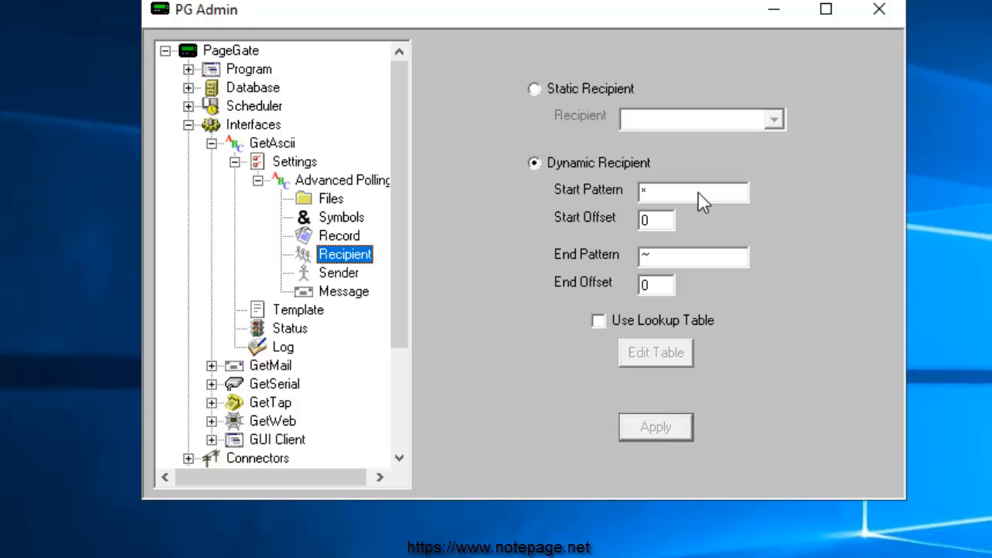
# Try <User> as the dynamic recipient's start pattern and </User> as its end pattern
pyautogui.moveTo(701, 200); pyautogui.dragTo(590, 188)
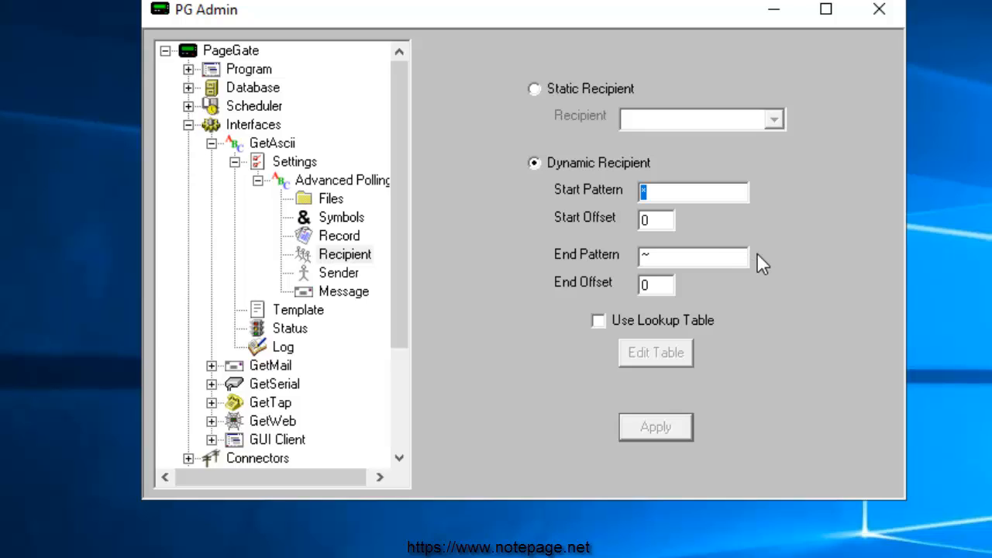
pyautogui.write('<User>')
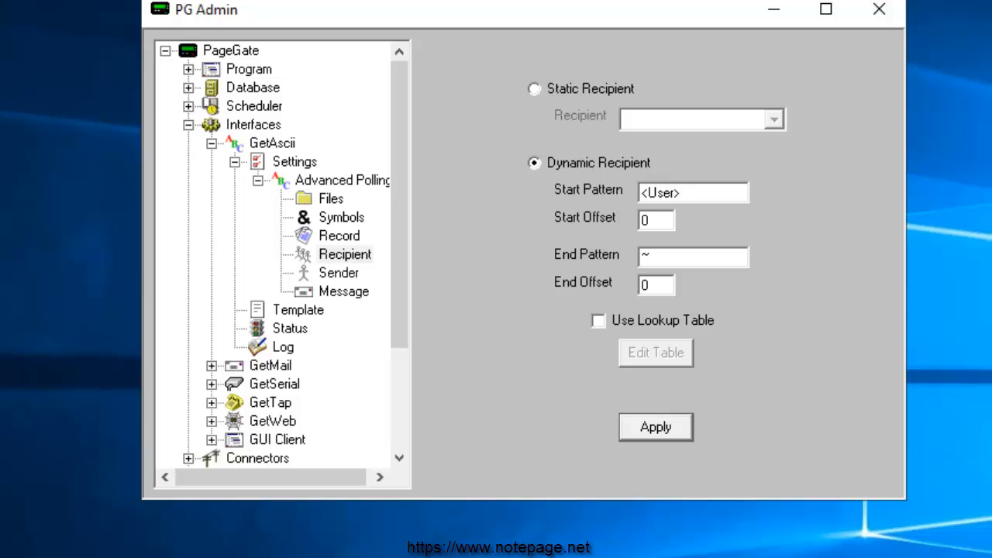
pyautogui.hotkey('shift', 'Home')
pyautogui.hotkey('ctrl', 'c')
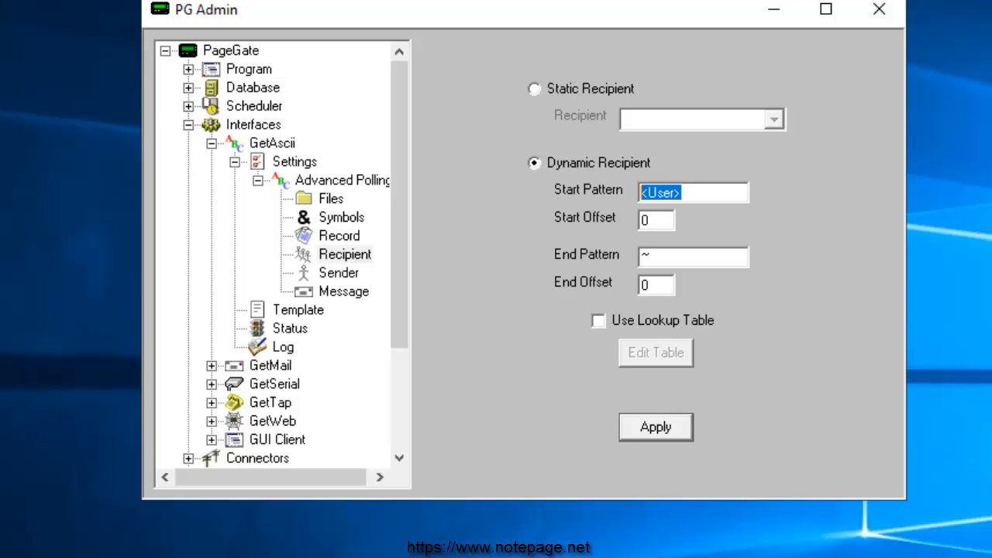
pyautogui.doubleClick(669, 258)
pyautogui.hotkey('ctrl', 'v')
pyautogui.click(648, 259)
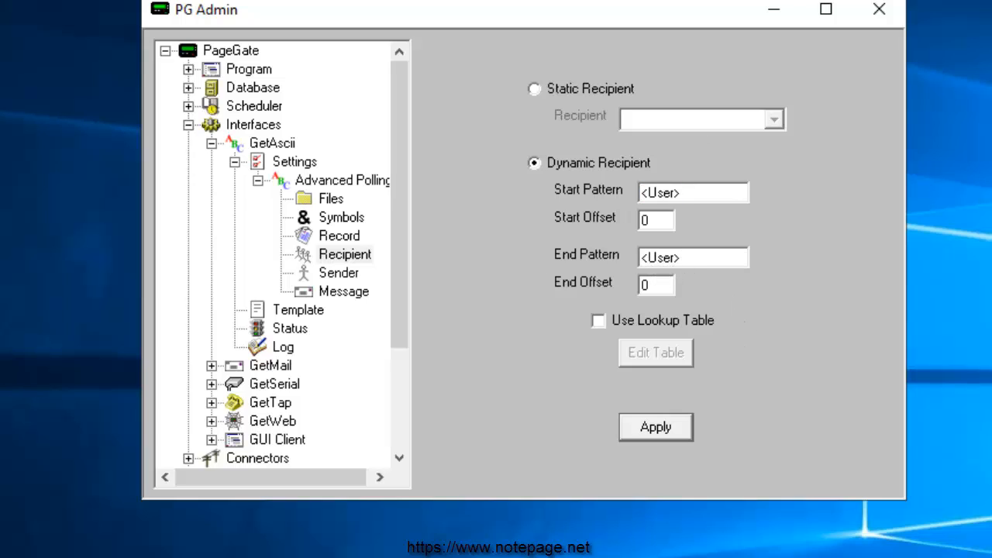
pyautogui.write('/')
# Set the dynamic recipient's start pattern to senderID=" and its end pattern to a double quotation mark
pyautogui.click(698, 194)
pyautogui.write('sender')
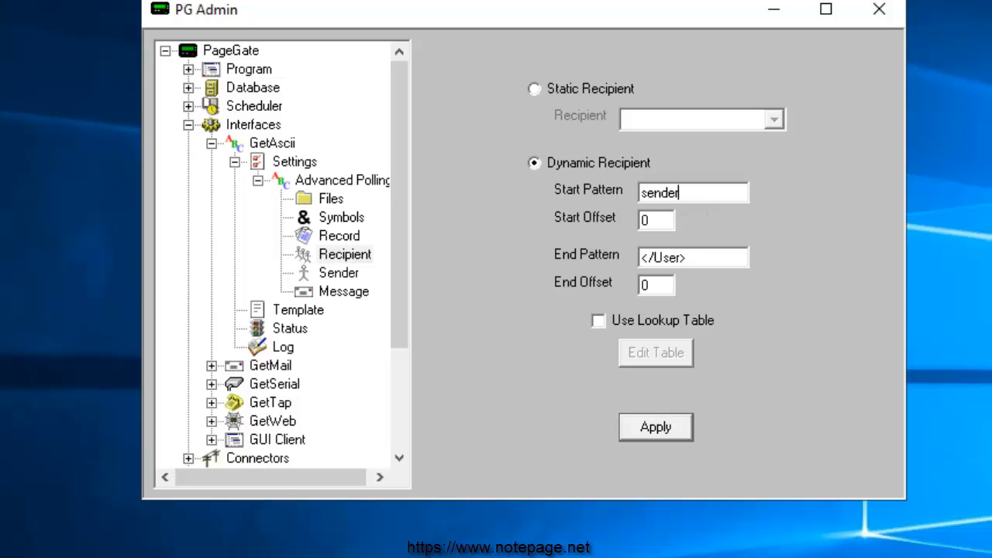
pyautogui.write('ID="')
pyautogui.click(693, 261)
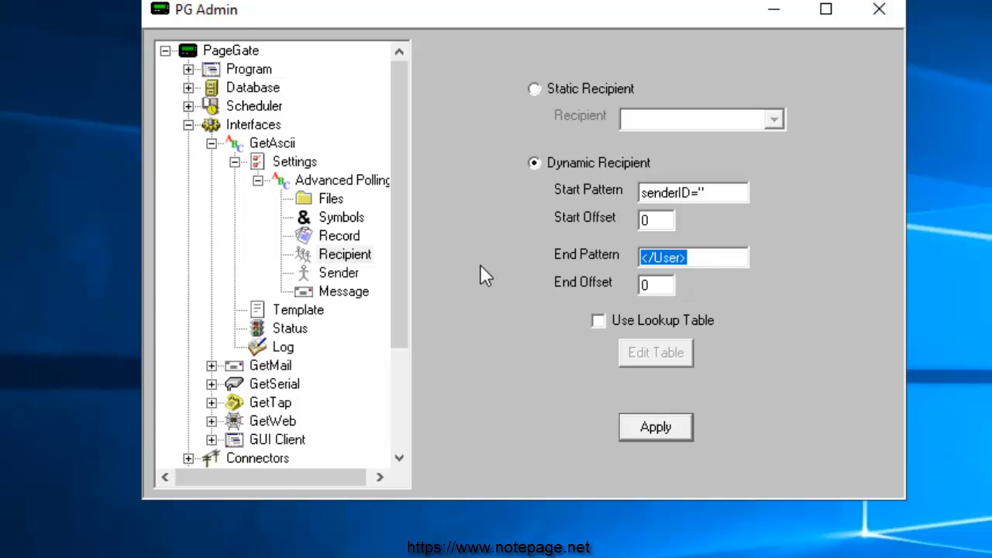
pyautogui.write('"')
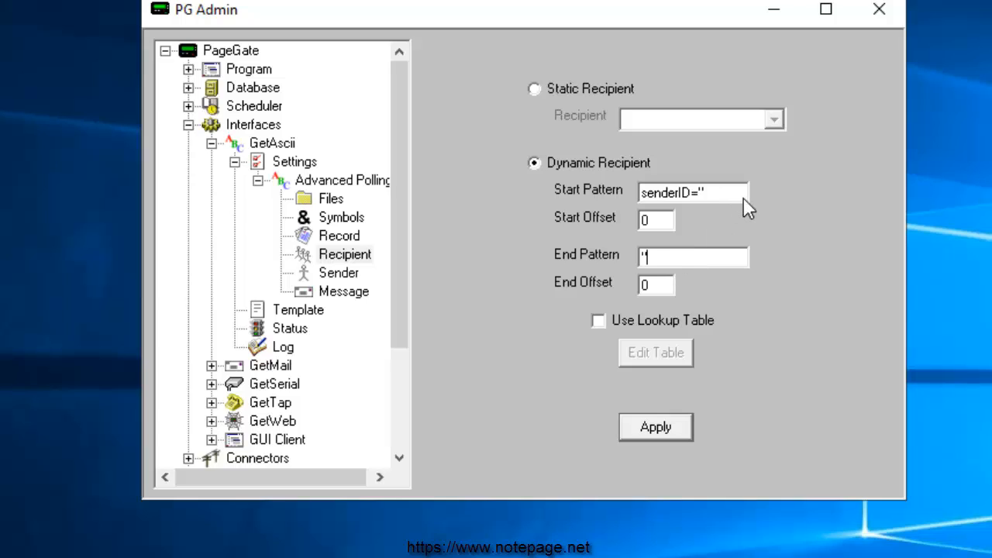
# Set the dynamic recipient's start offset to 10 and end offset to -1, and apply the recipient settings
pyautogui.click(642, 195)
pyautogui.press('Right')
pyautogui.press('Right')
pyautogui.press('Right')
pyautogui.press('Right')
pyautogui.press('Right')
pyautogui.press('Right')
pyautogui.press('Right')
pyautogui.press('Right')
pyautogui.press('Right')
pyautogui.press('Right')
pyautogui.doubleClick(660, 221)
pyautogui.write('10')
pyautogui.doubleClick(651, 285)
pyautogui.write('-1')
pyautogui.click(658, 428)
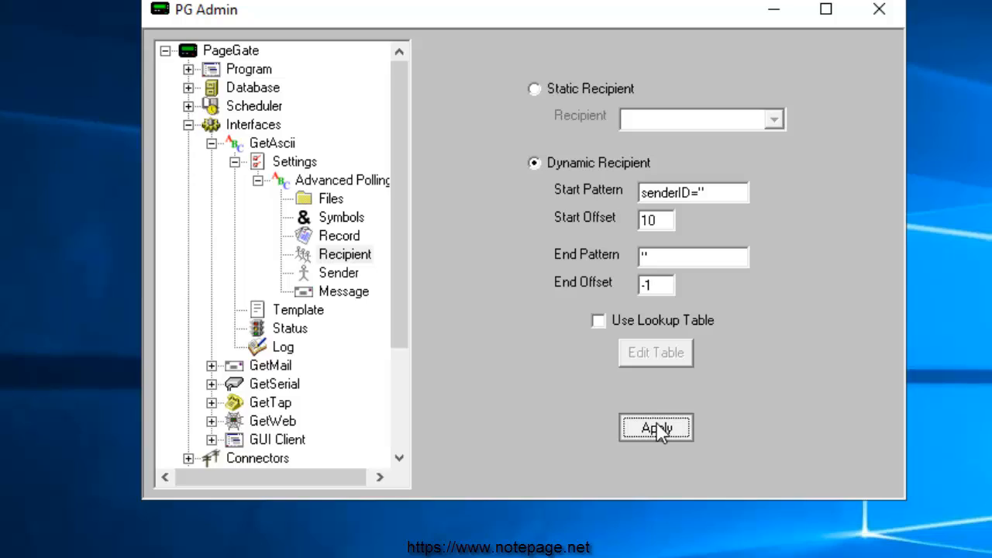
# Switch the Advanced Polling sender to a static sender named WebAPI and apply it
pyautogui.click(338, 283)
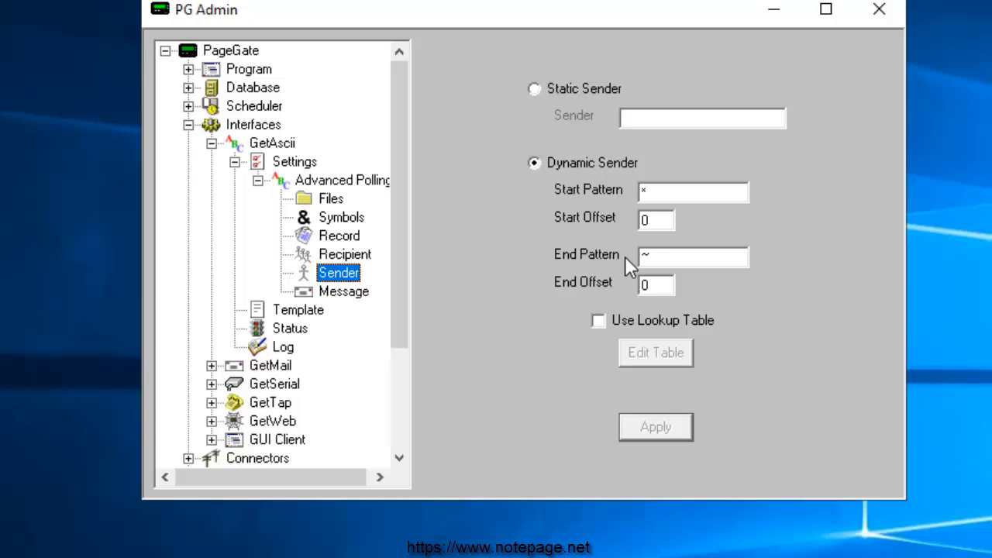
pyautogui.click(534, 89)
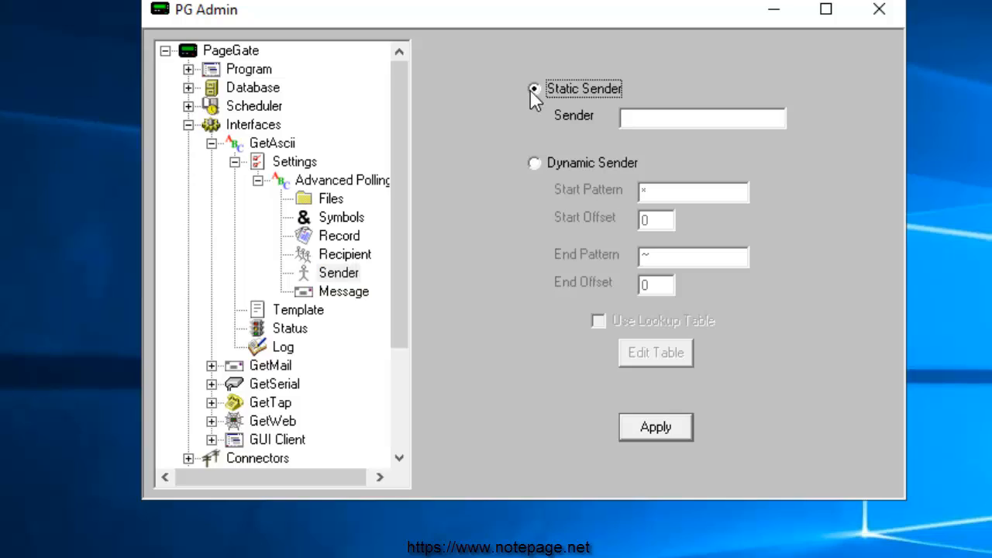
pyautogui.click(695, 121)
pyautogui.write('WebAPI')
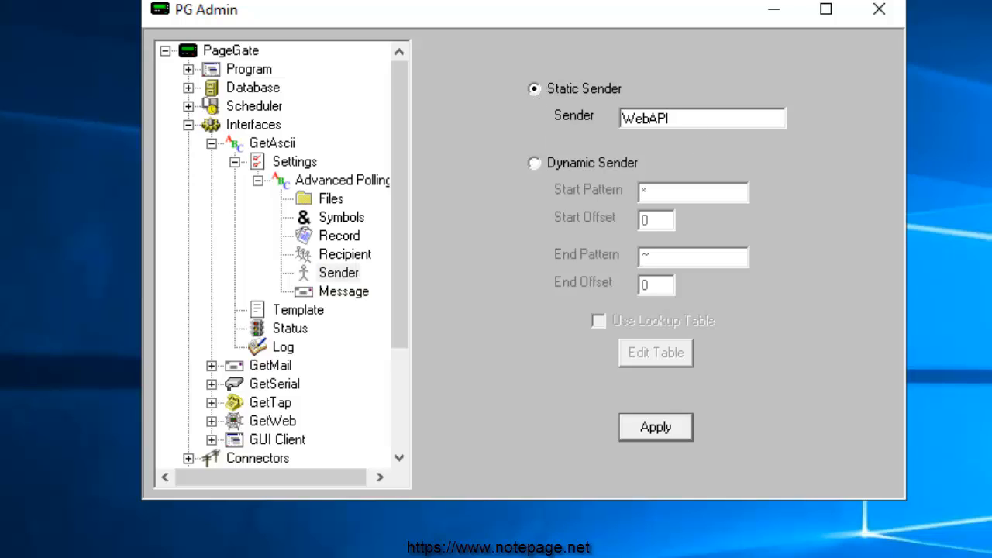
pyautogui.click(649, 431)
pyautogui.click(563, 160)
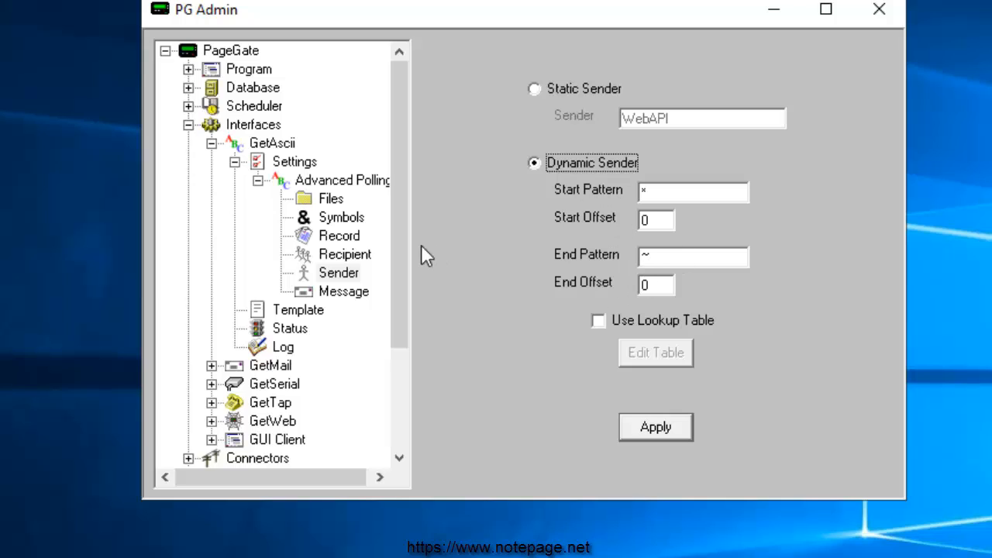
pyautogui.click(570, 92)
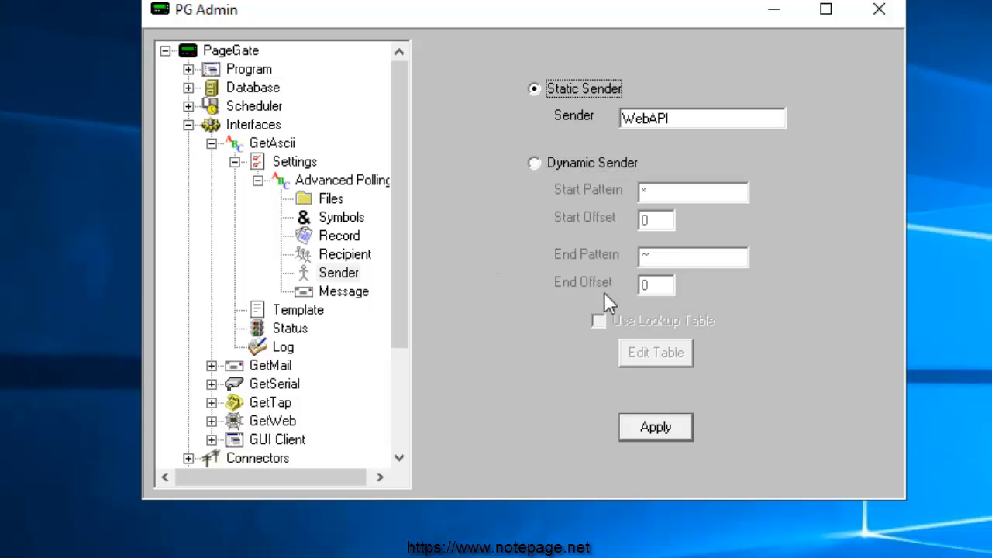
pyautogui.click(642, 428)
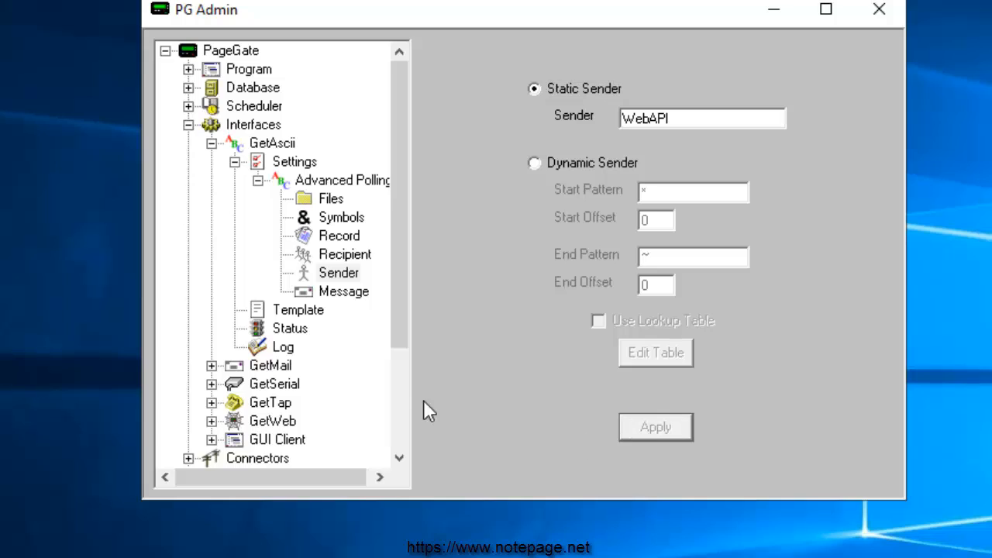
# In the Message settings, set the dynamic message's start pattern to <Message> and its end pattern to </Message>
pyautogui.click(349, 298)
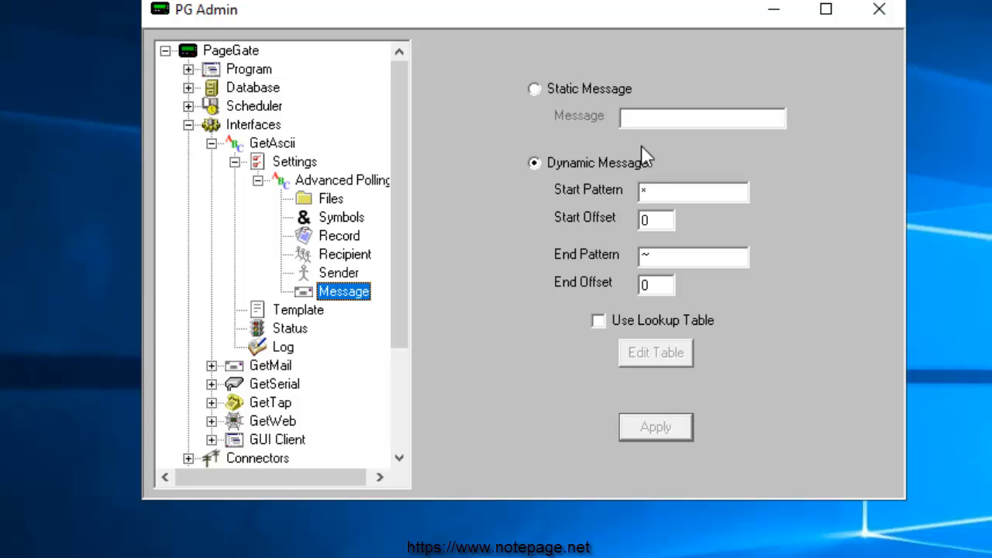
pyautogui.click(668, 194)
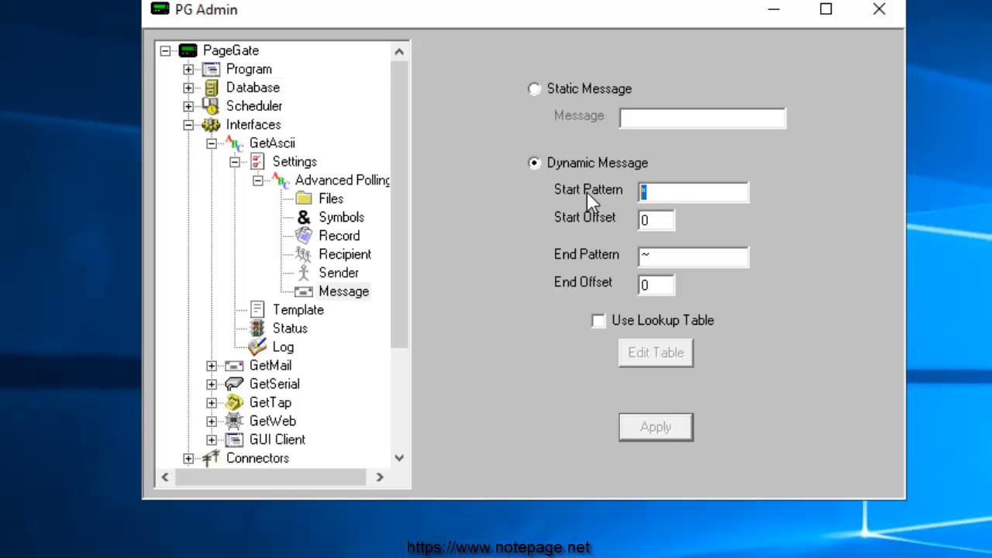
pyautogui.write('<Message>')
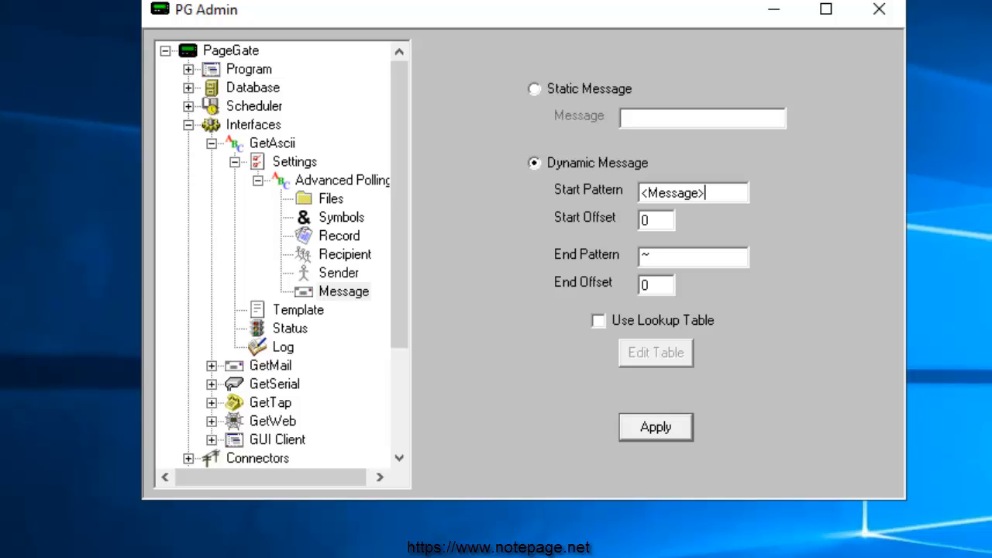
pyautogui.hotkey('shift', 'Home')
pyautogui.hotkey('ctrl', 'c')
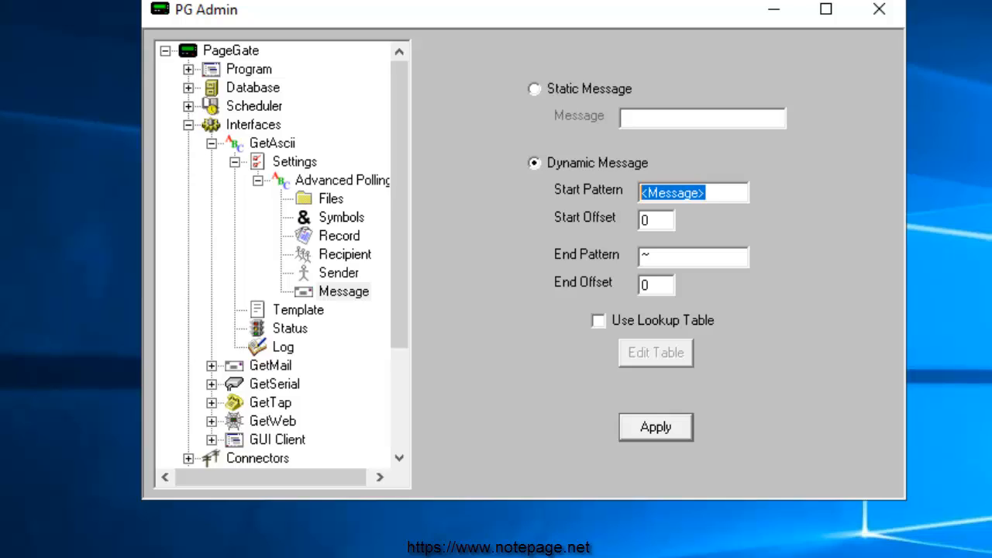
pyautogui.doubleClick(682, 257)
pyautogui.hotkey('ctrl', 'v')
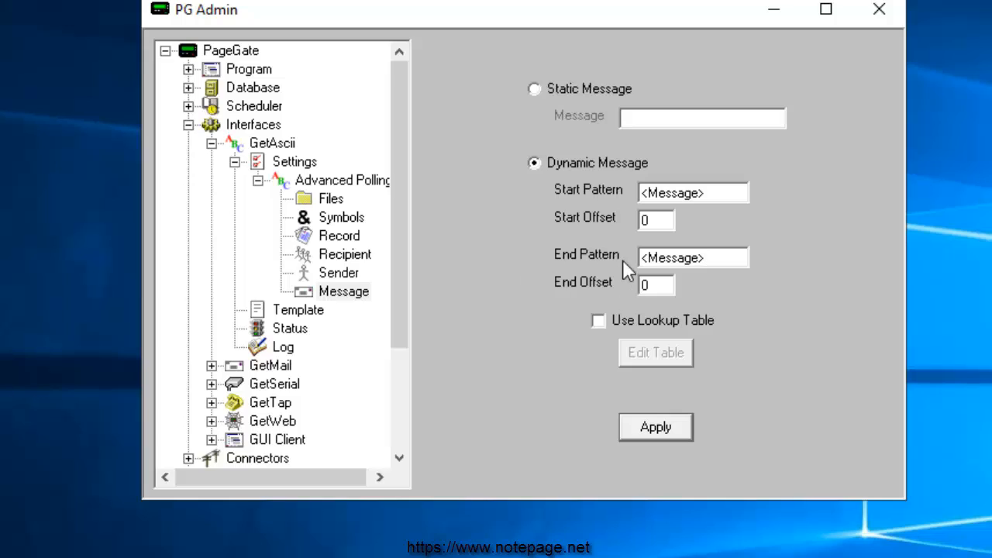
pyautogui.click(646, 258)
pyautogui.write('/')
# Change the dynamic message's start pattern to <wctp-Alphanumeric>
pyautogui.moveTo(702, 194); pyautogui.dragTo(648, 194)
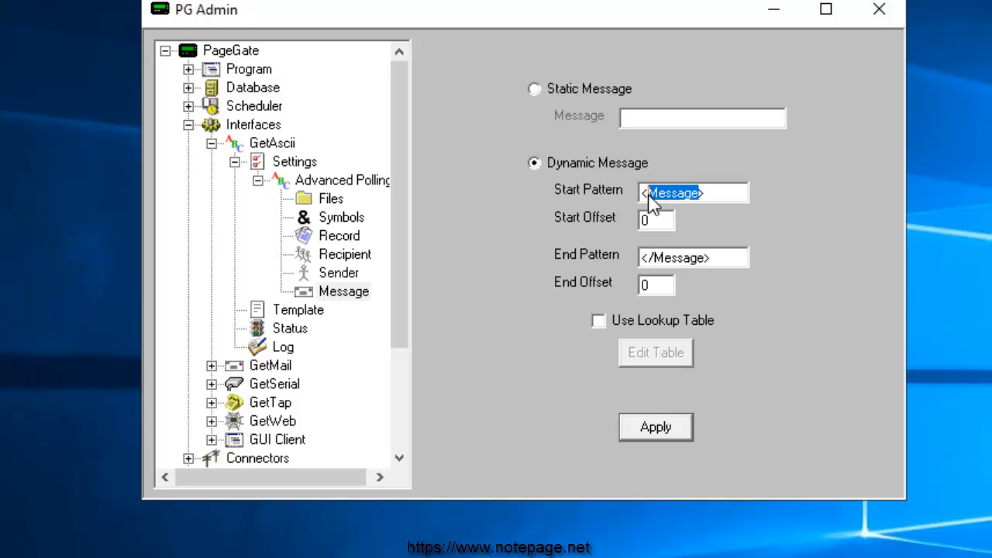
pyautogui.write('wctp-A')
pyautogui.write('lphanumeric>')
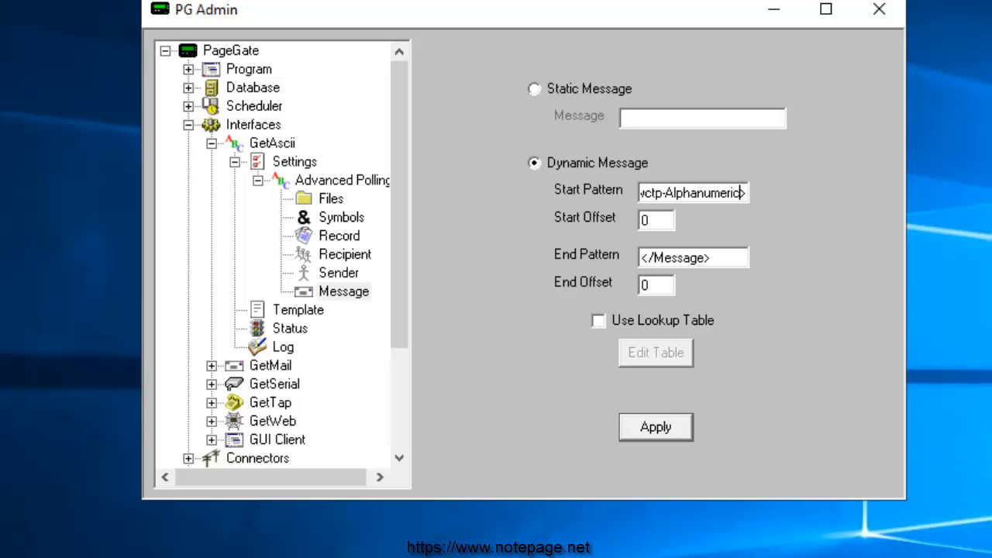
# Copy the message start pattern into the end pattern and make it the closing tag </wctp-Alphanumeric>
pyautogui.hotkey('ctrl', 'a')
pyautogui.hotkey('shift', 'Right')
pyautogui.press('End')
pyautogui.hotkey('shift', 'Home')
pyautogui.hotkey('ctrl', 'c')
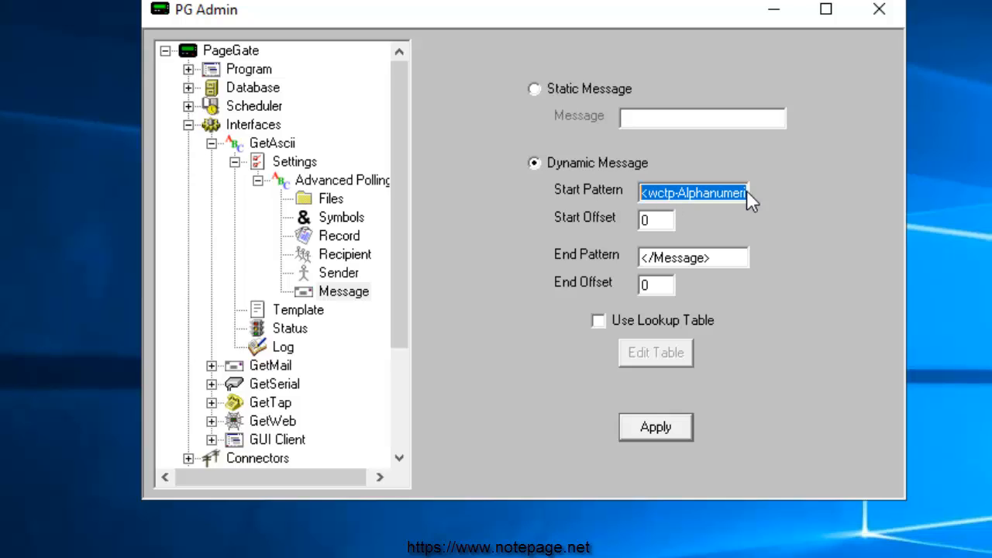
pyautogui.moveTo(722, 260); pyautogui.dragTo(522, 259)
pyautogui.hotkey('ctrl', 'v')
pyautogui.press('Home')
pyautogui.press('Right')
pyautogui.press('Left')
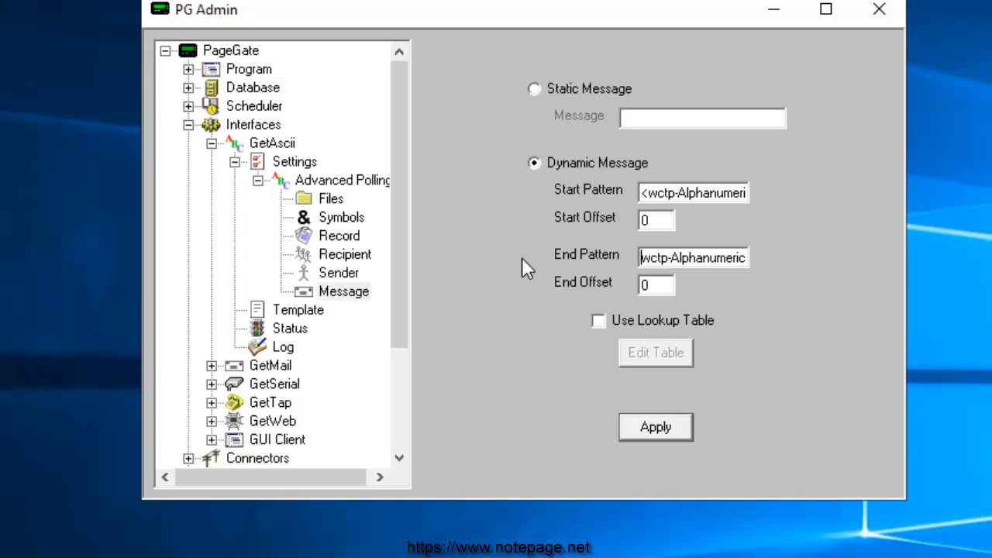
pyautogui.write('</')
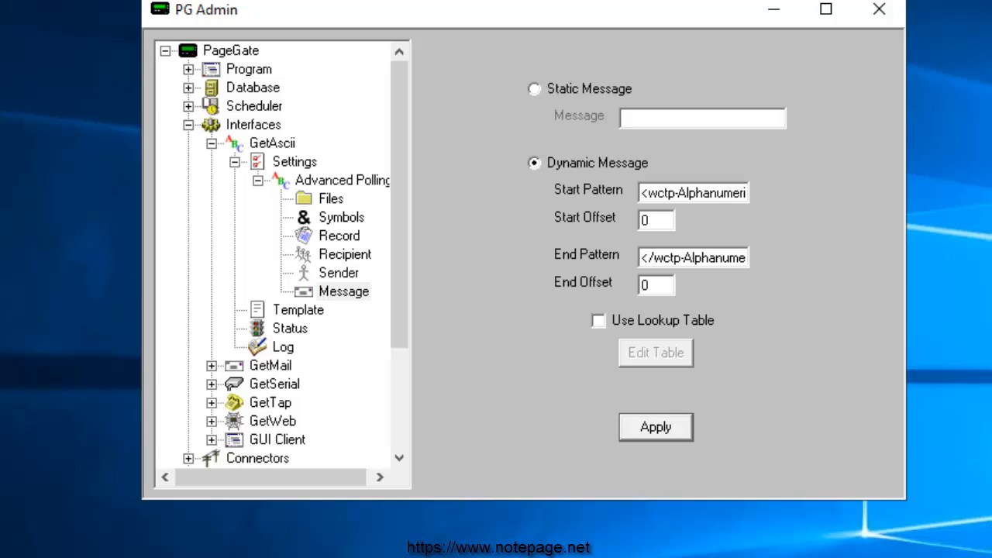
pyautogui.press('End')
pyautogui.write('>')
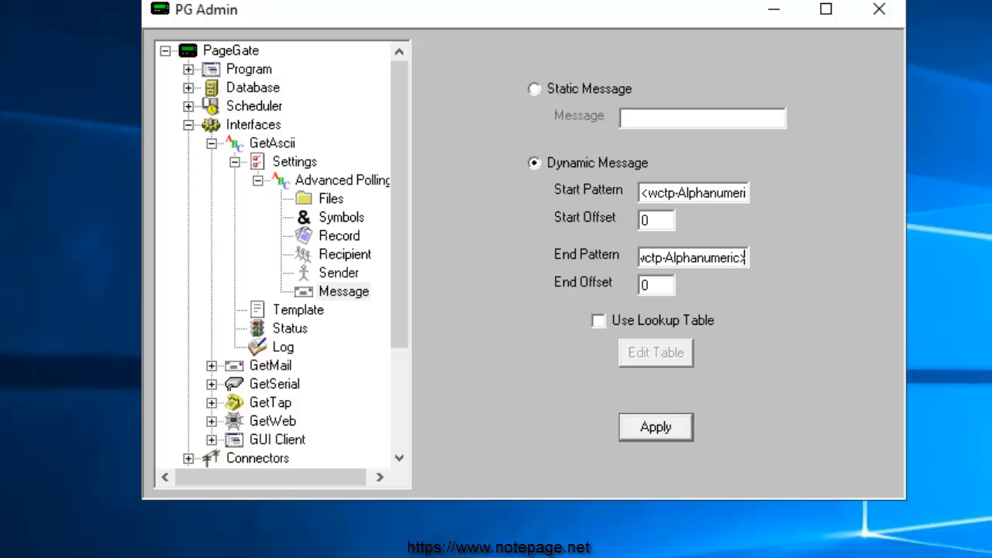
# Count through the start pattern's characters, and set the dynamic message's start offset to 19 and end offset to -20
pyautogui.press('Home')
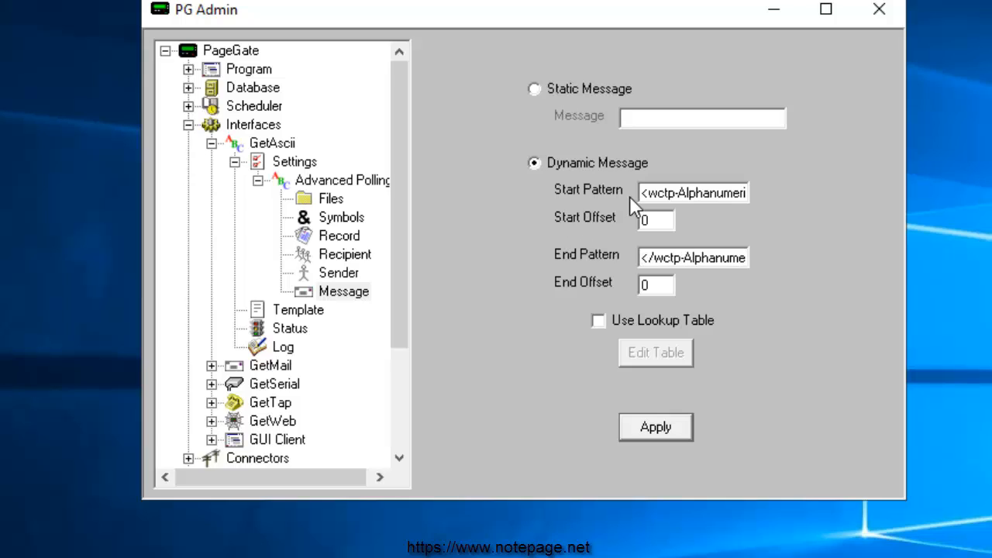
pyautogui.click(660, 198)
pyautogui.press('Home')
pyautogui.press('Right')
pyautogui.press('Right')
pyautogui.press('Right')
pyautogui.press('Right')
pyautogui.press('Right')
pyautogui.press('Right')
pyautogui.press('Right')
pyautogui.press('Right')
pyautogui.press('Right')
pyautogui.press('Right')
pyautogui.press('Right')
pyautogui.press('Right')
pyautogui.press('Right')
pyautogui.press('Right')
pyautogui.press('Right')
pyautogui.press('Right')
pyautogui.press('Right')
pyautogui.press('Right')
pyautogui.press('Right')
pyautogui.press('Right')
pyautogui.write('19')
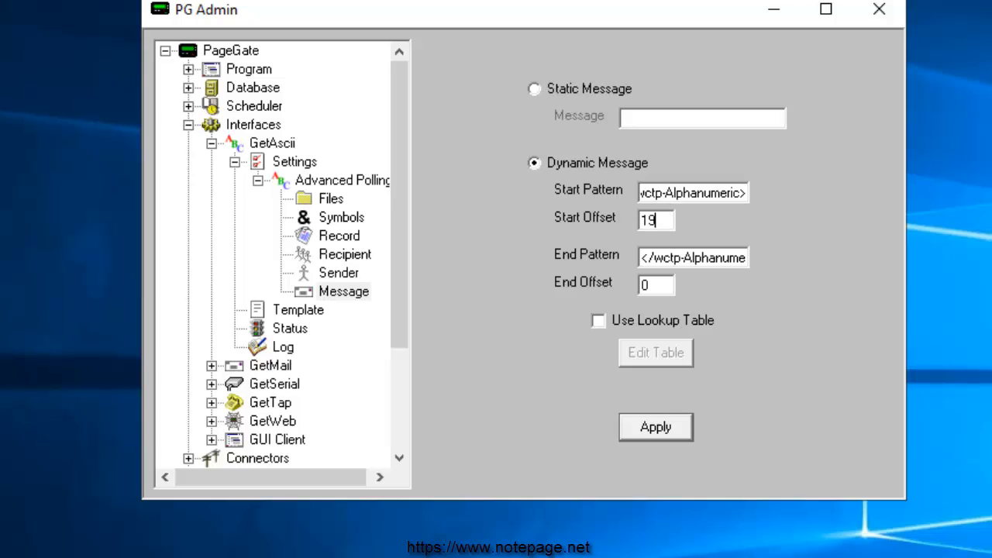
pyautogui.press('Tab')
pyautogui.write('-20')
# Enable the message's lookup table with an entry converting *FPDN* to 4TH PRECINCT, and apply the table and message settings
pyautogui.click(604, 319)
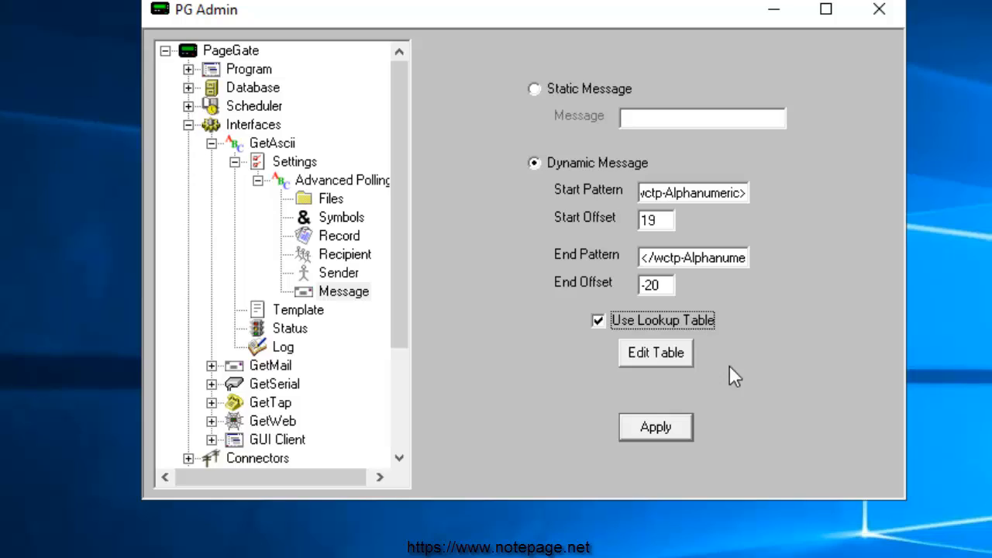
pyautogui.click(658, 359)
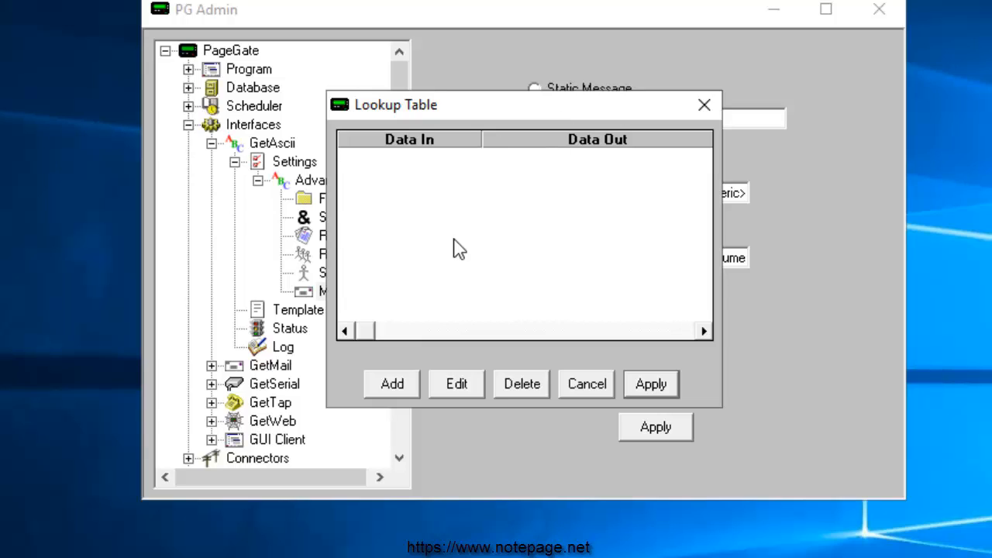
pyautogui.click(393, 386)
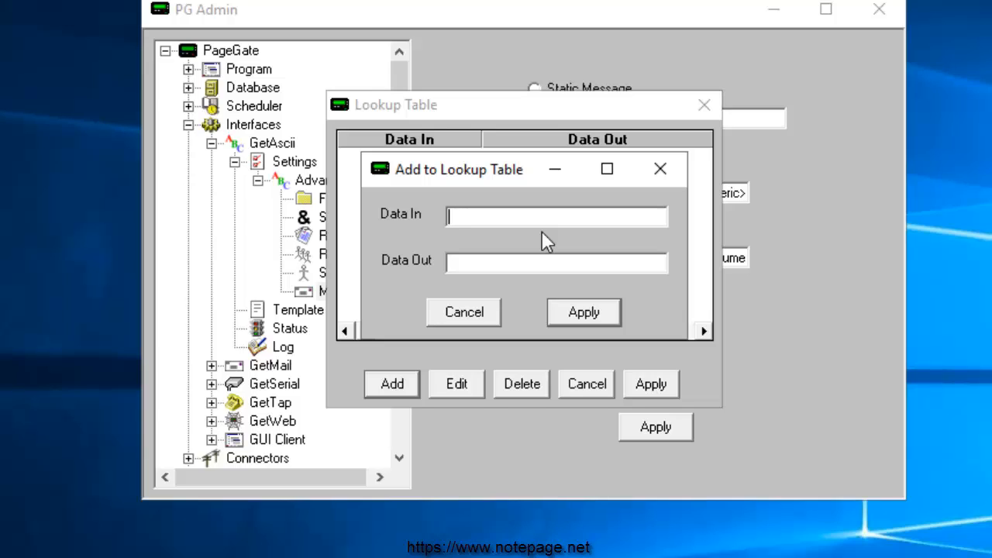
pyautogui.write('*FPDN*')
pyautogui.press('Tab')
pyautogui.write('4TRH')
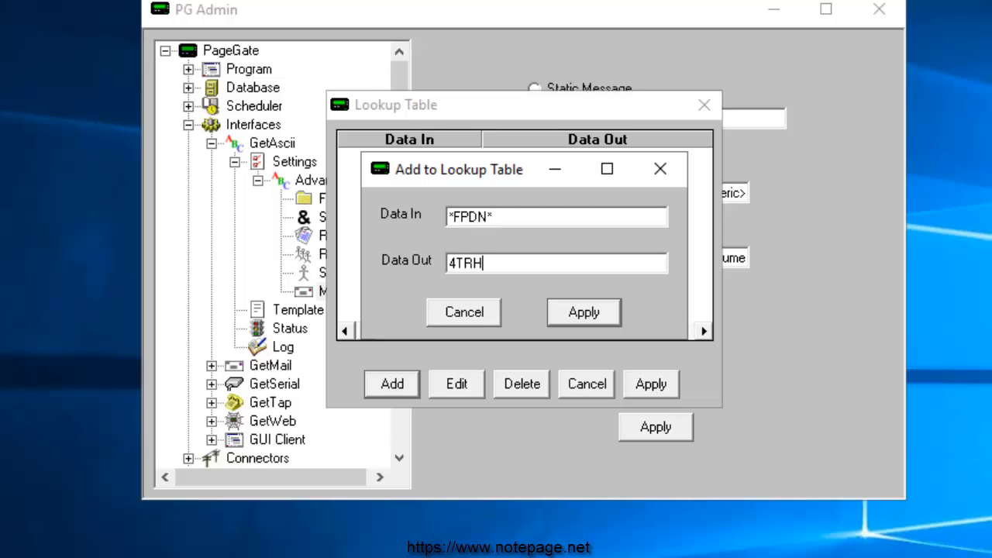
pyautogui.press('BackSpace')
pyautogui.press('BackSpace')
pyautogui.write('H PRECINCT')
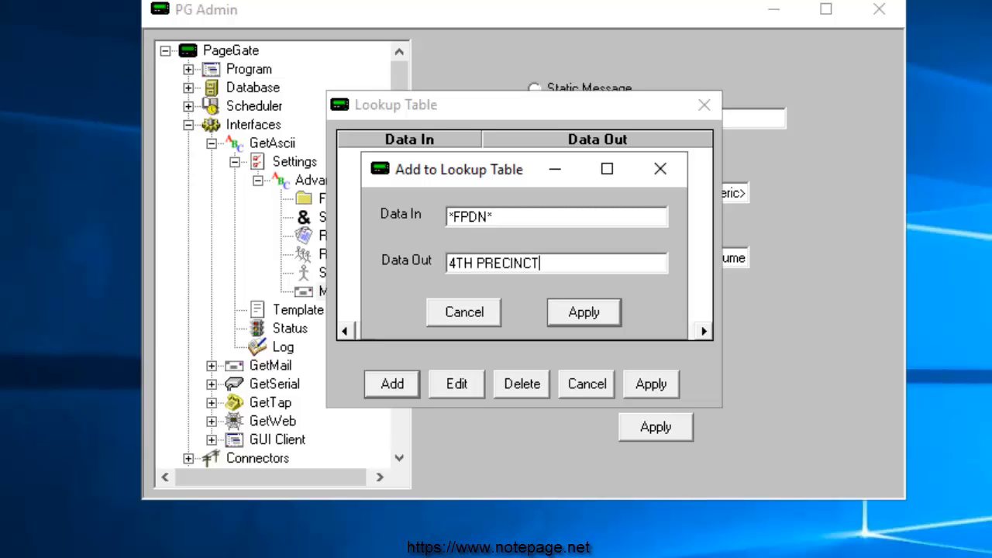
pyautogui.click(585, 314)
pyautogui.click(649, 384)
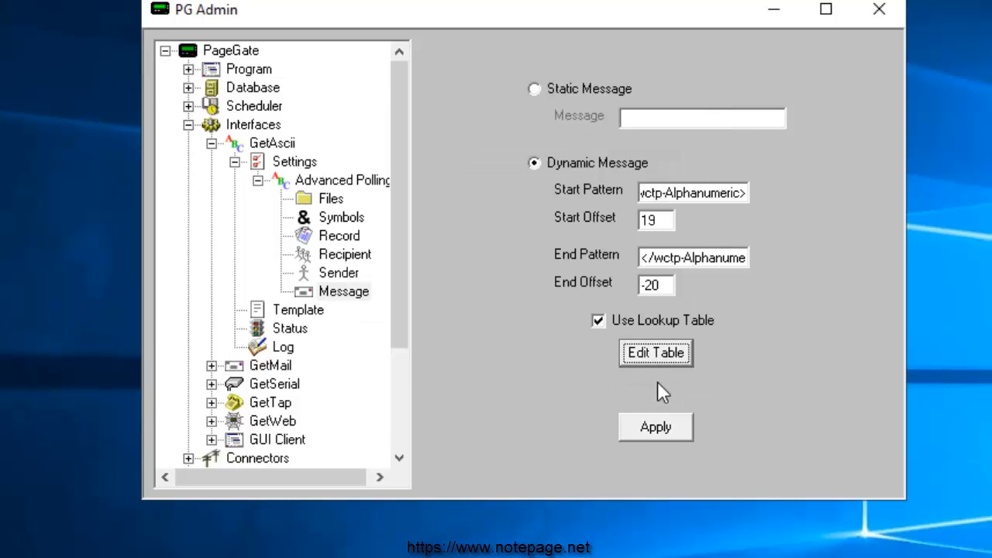
pyautogui.click(680, 435)
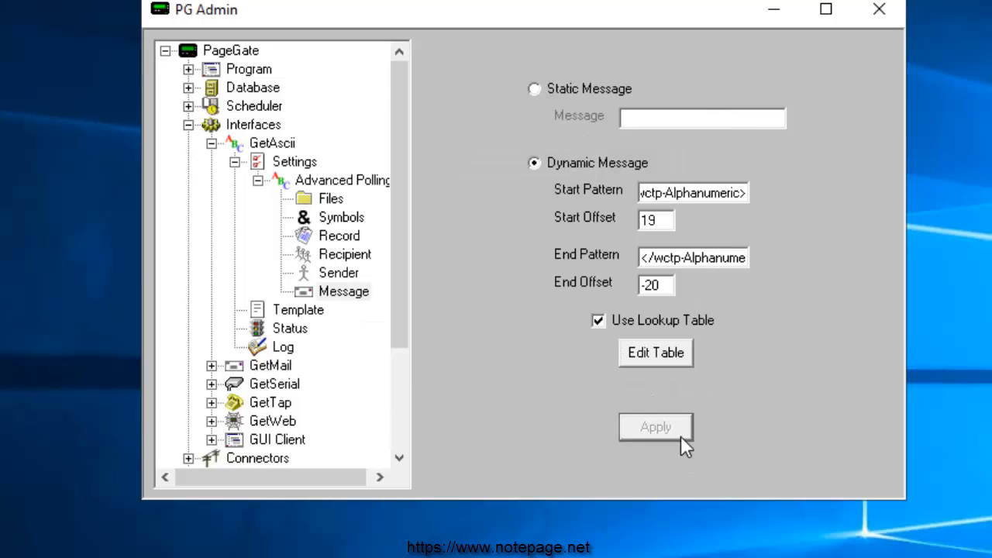